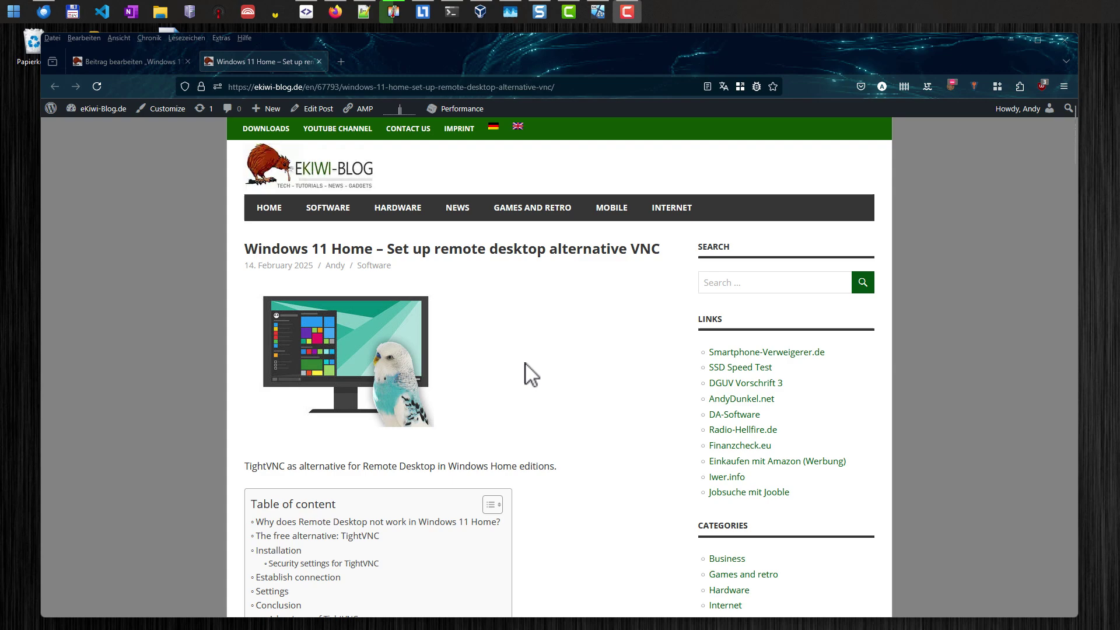
Scroll through the eKiwi-Blog TightVNC article in Firefox and back up.
scroll(525, 363, "down", 5)
scroll(525, 355, "up", 5)
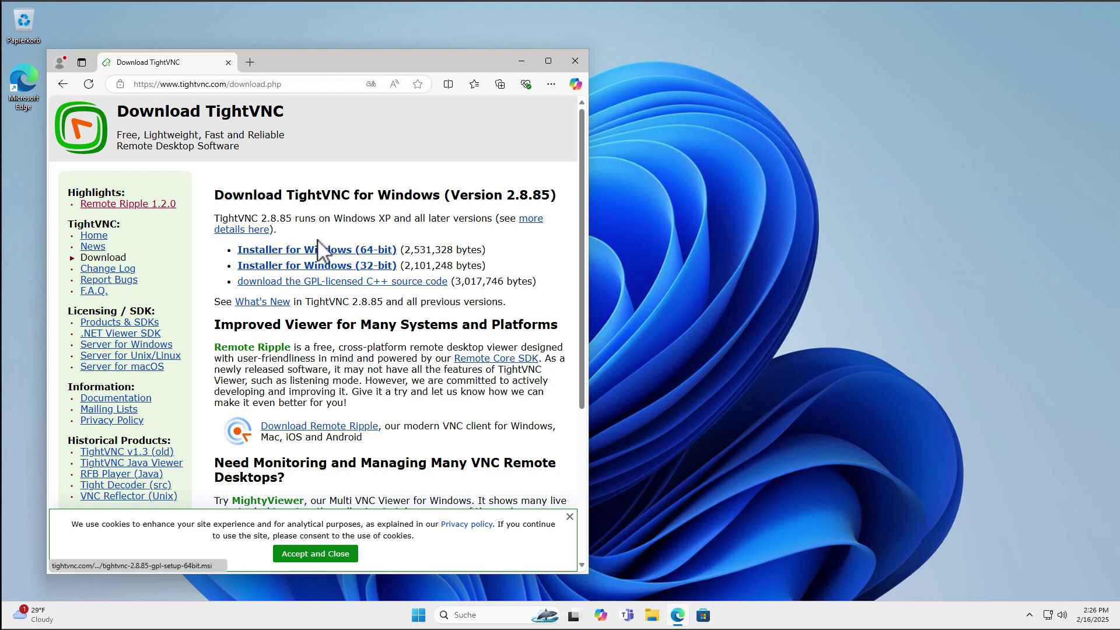
Download the 64-bit TightVNC 2.8.85 installer in Edge and open it.
left_click(327, 260)
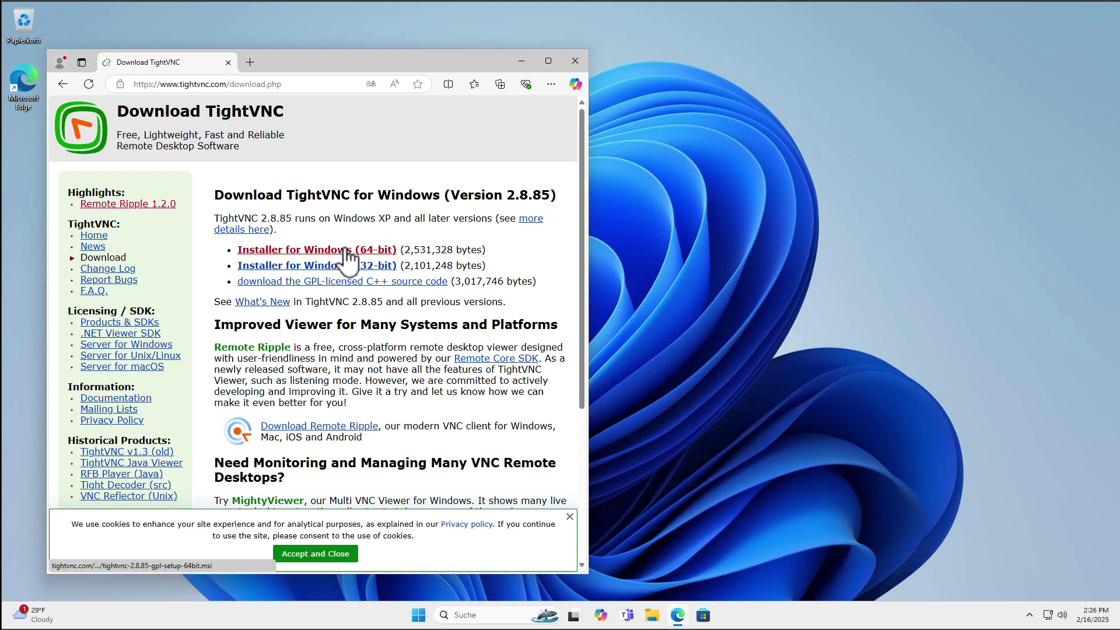
left_click(346, 250)
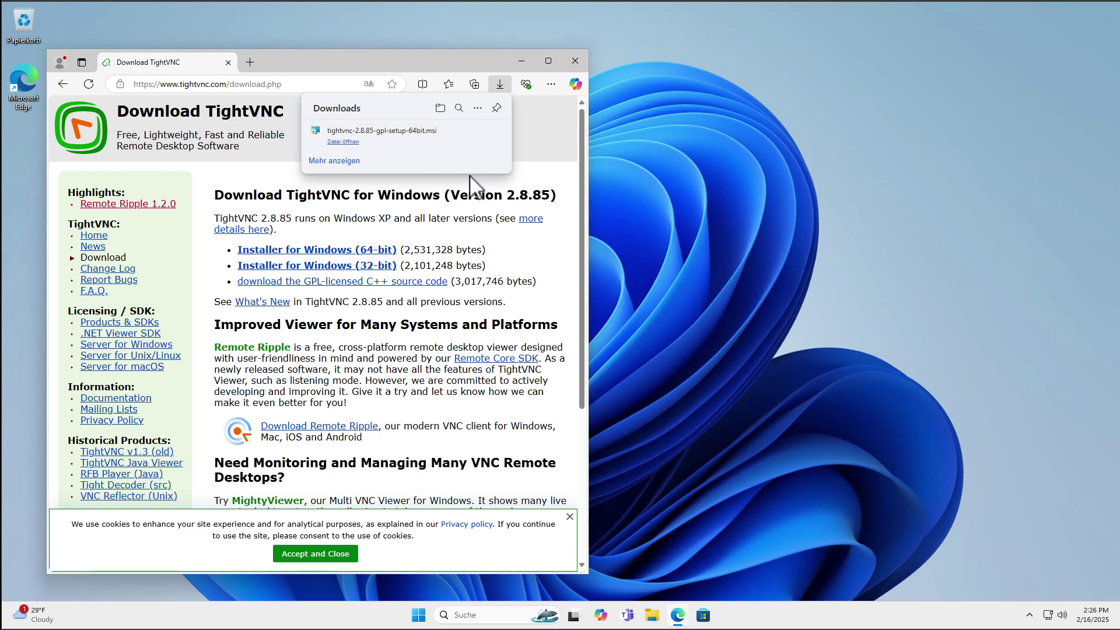
left_click(339, 142)
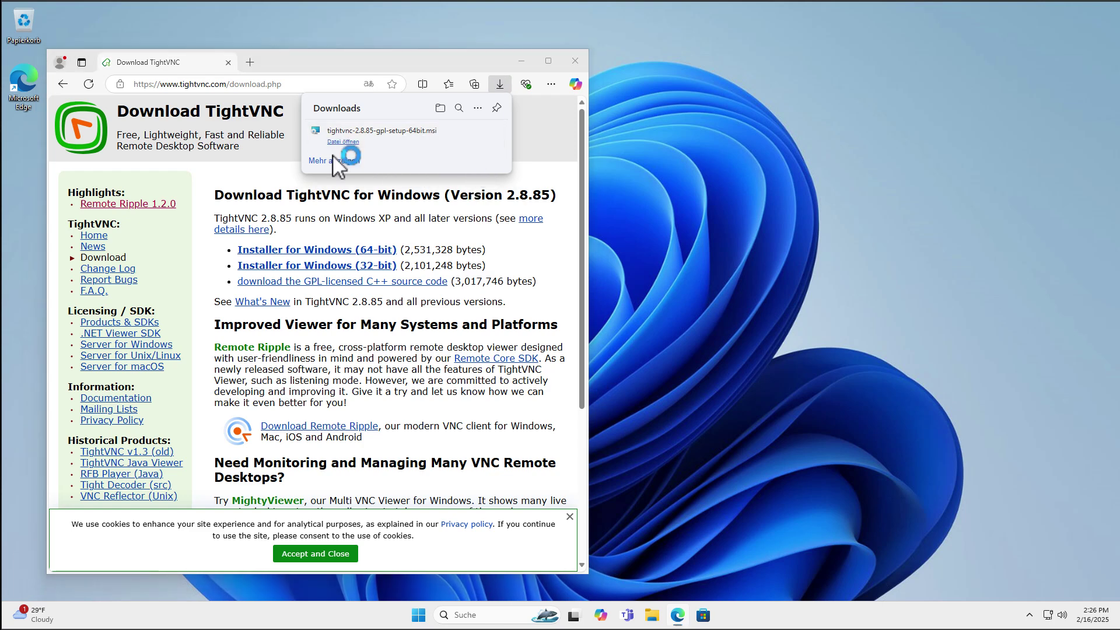
Get past the welcome page and accept the TightVNC license agreement.
left_click(521, 61)
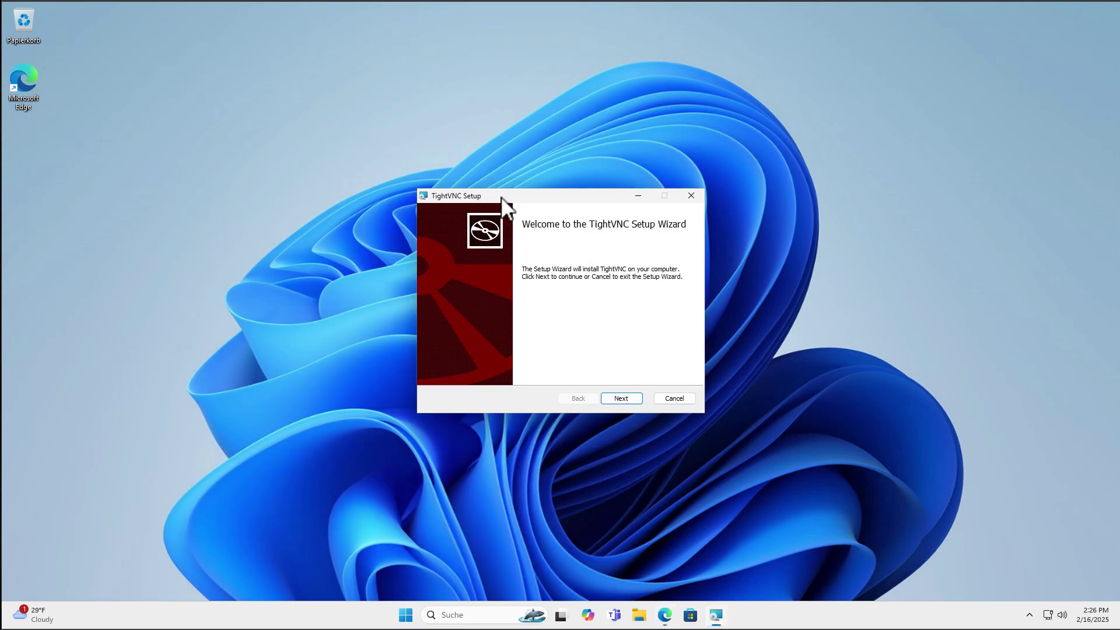
left_click_drag(501, 196, 279, 116)
left_click(399, 322)
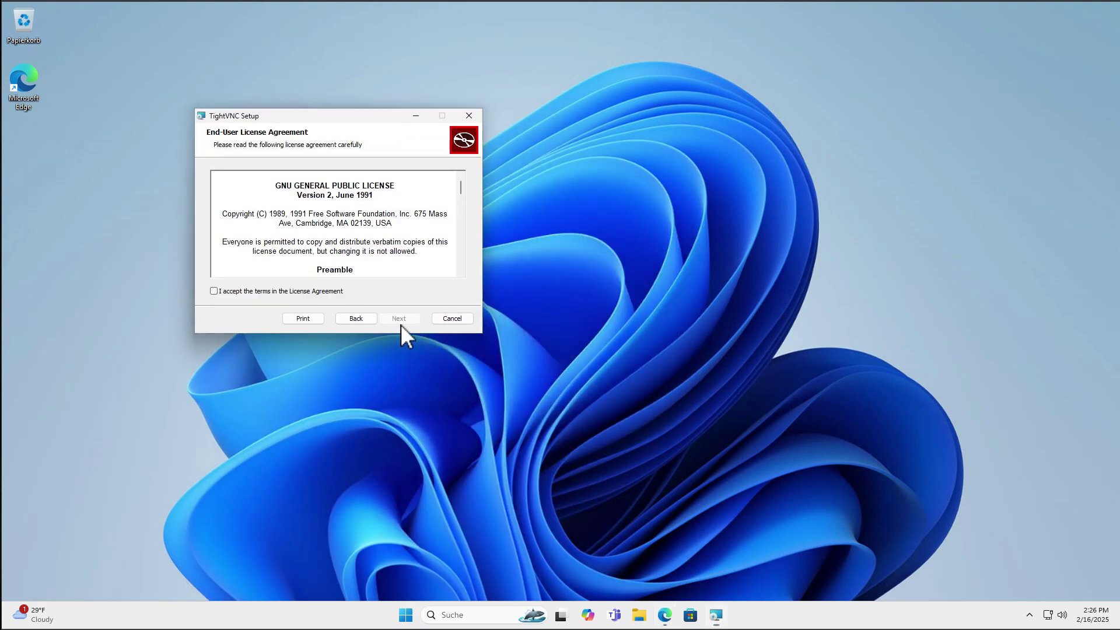
left_click(266, 294)
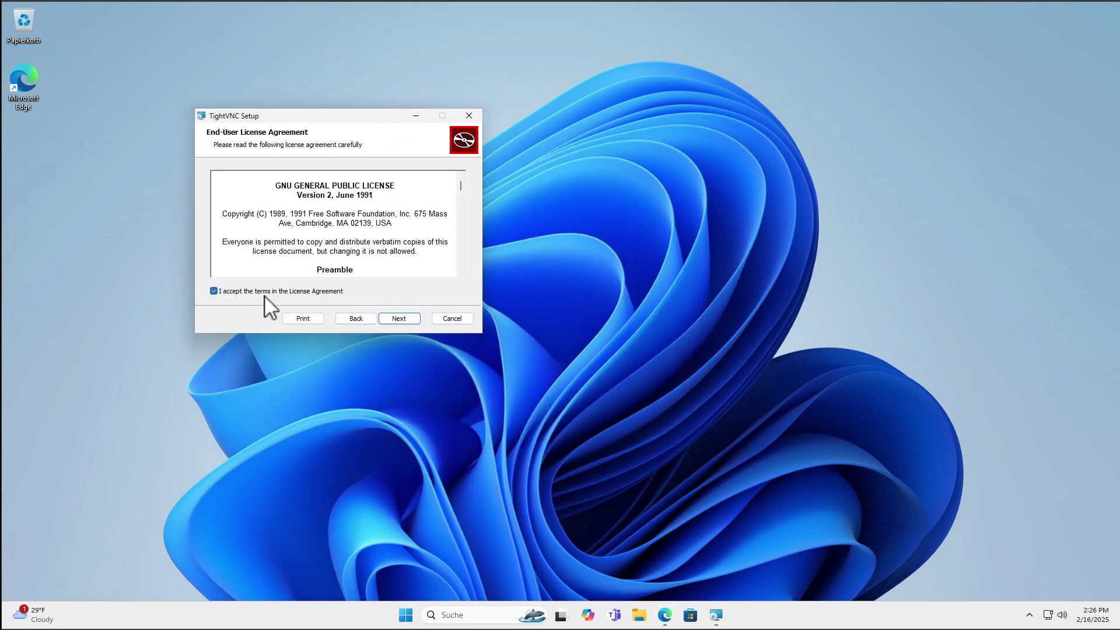
left_click(402, 318)
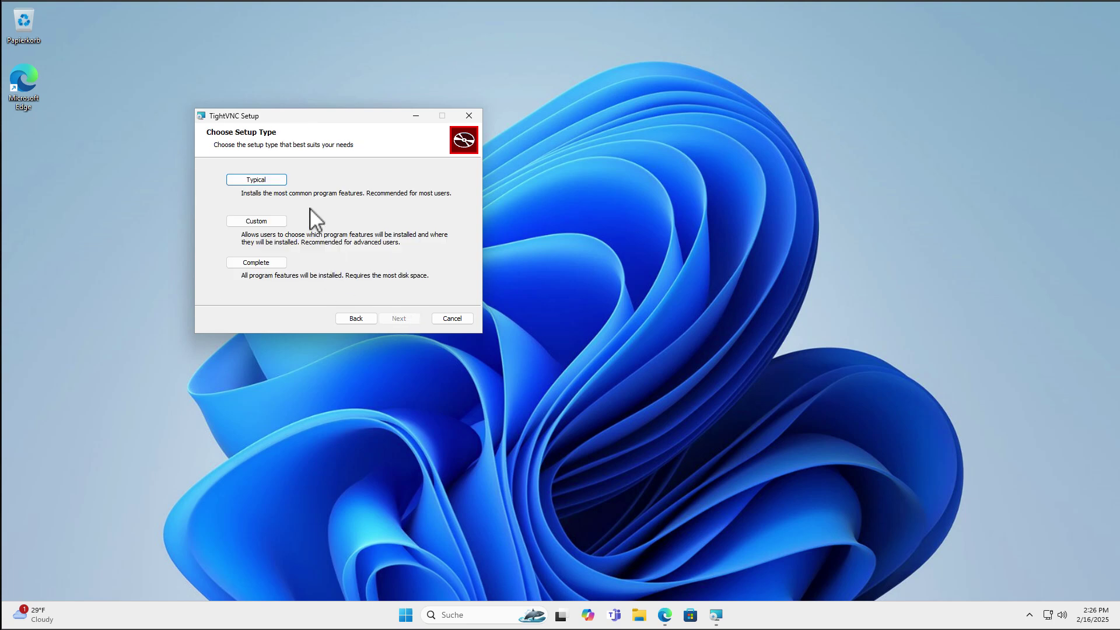
Choose the Custom setup type and review the Server and Viewer component descriptions.
left_click(254, 220)
left_click_drag(324, 122, 319, 137)
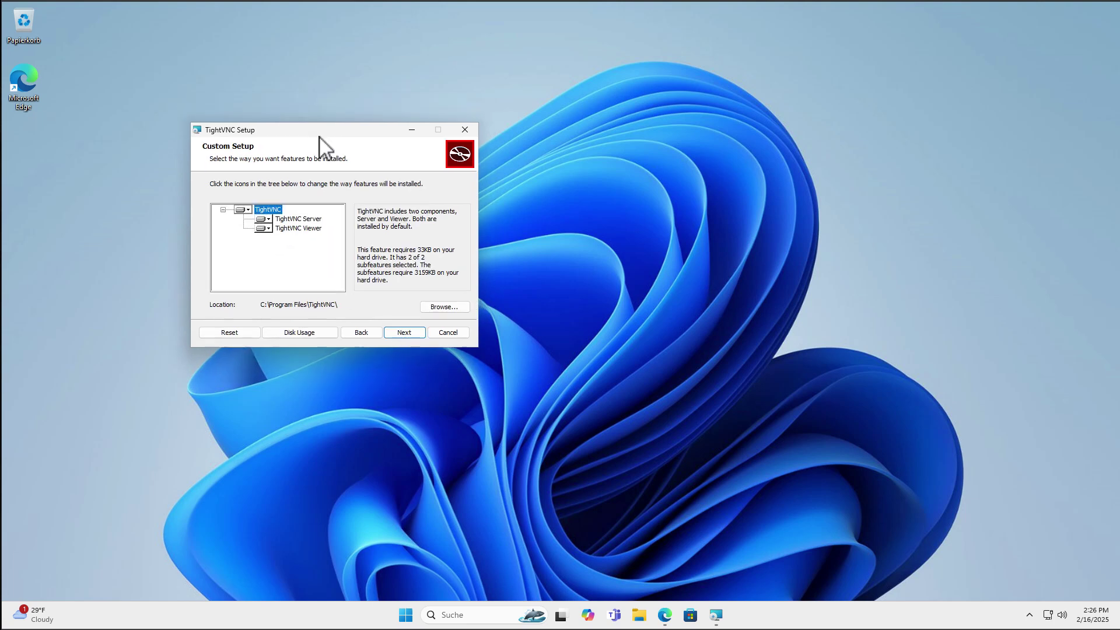
left_click(285, 220)
left_click(281, 228)
left_click(284, 219)
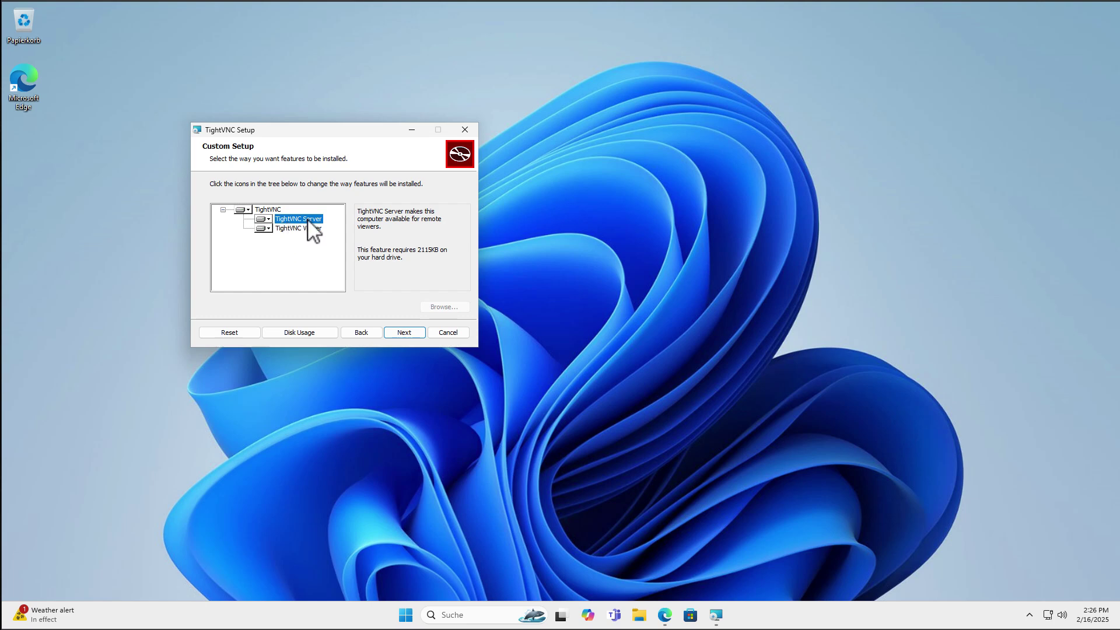
left_click(302, 229)
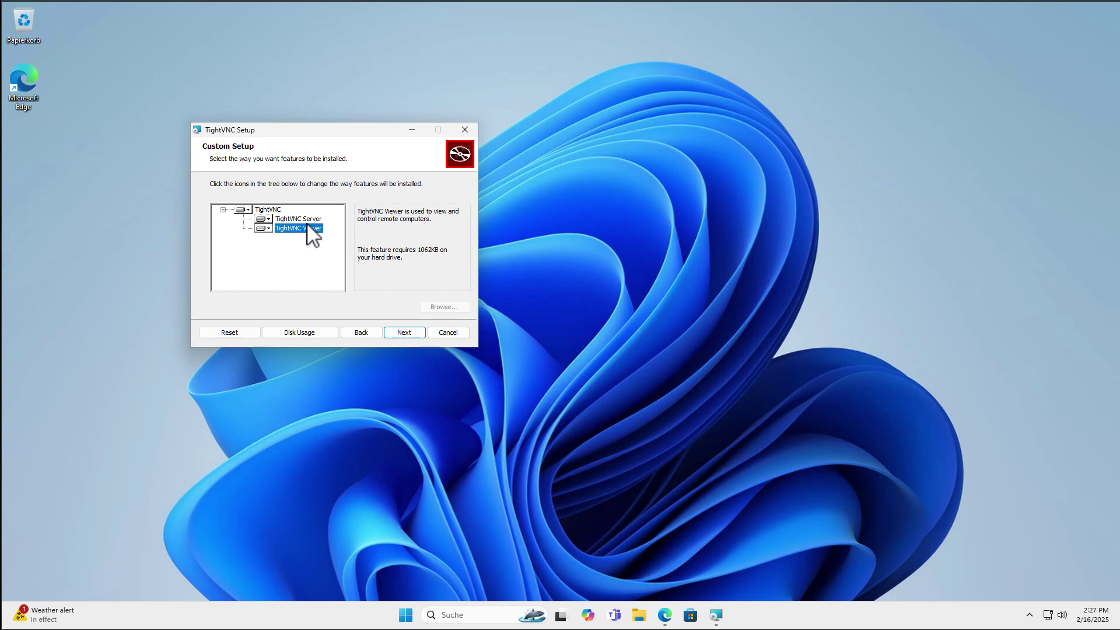
left_click(304, 220)
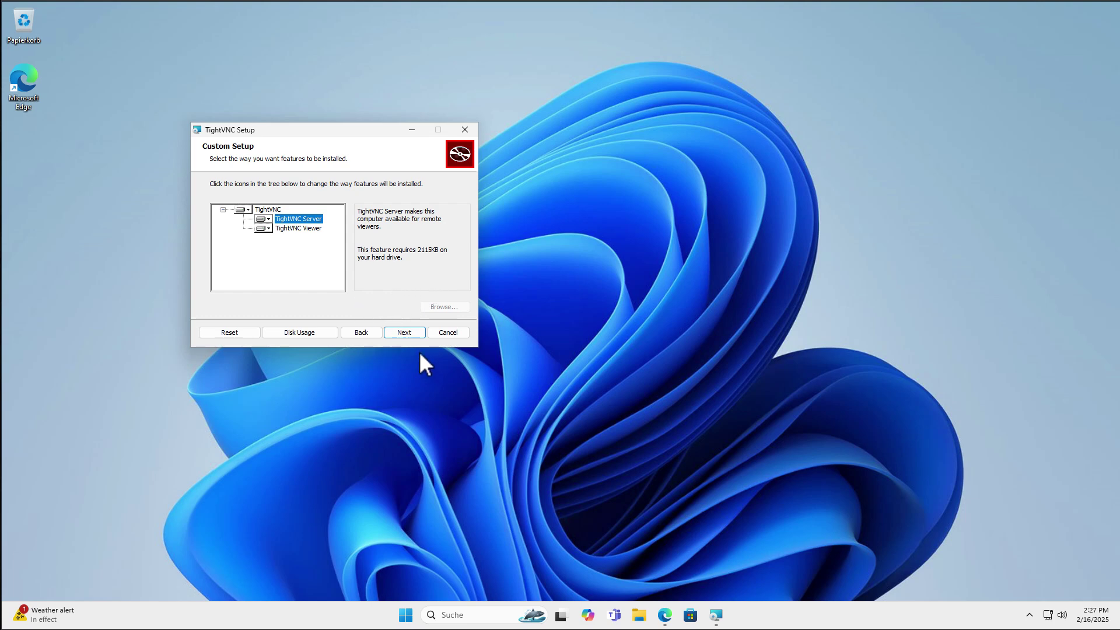
Move past the additional tasks, start installing, and approve the administrator prompt.
left_click(400, 339)
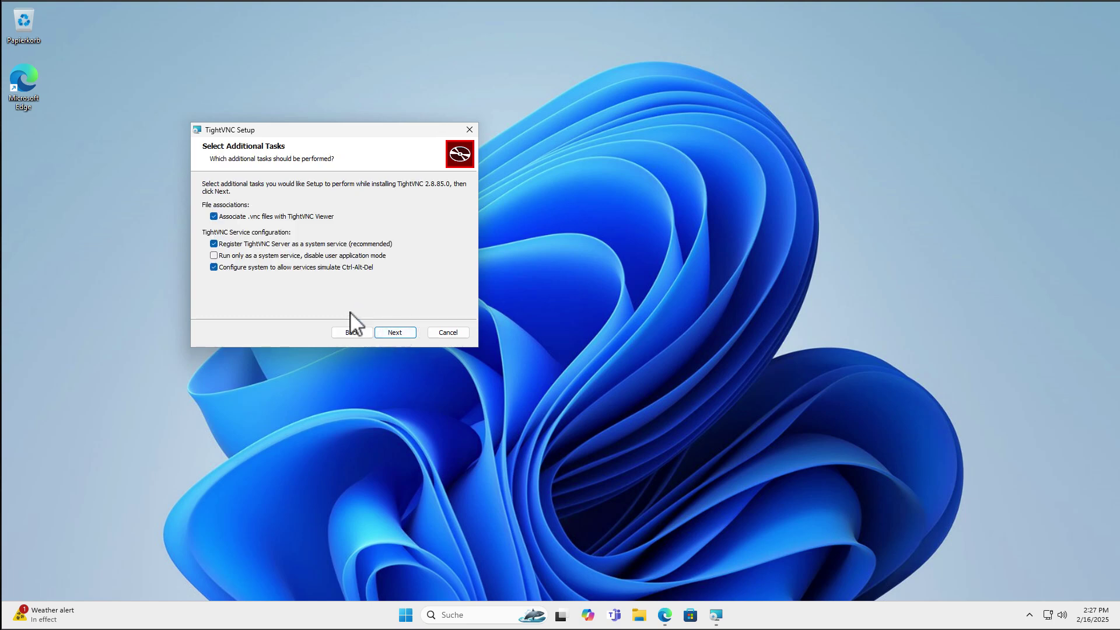
left_click_drag(274, 127, 298, 129)
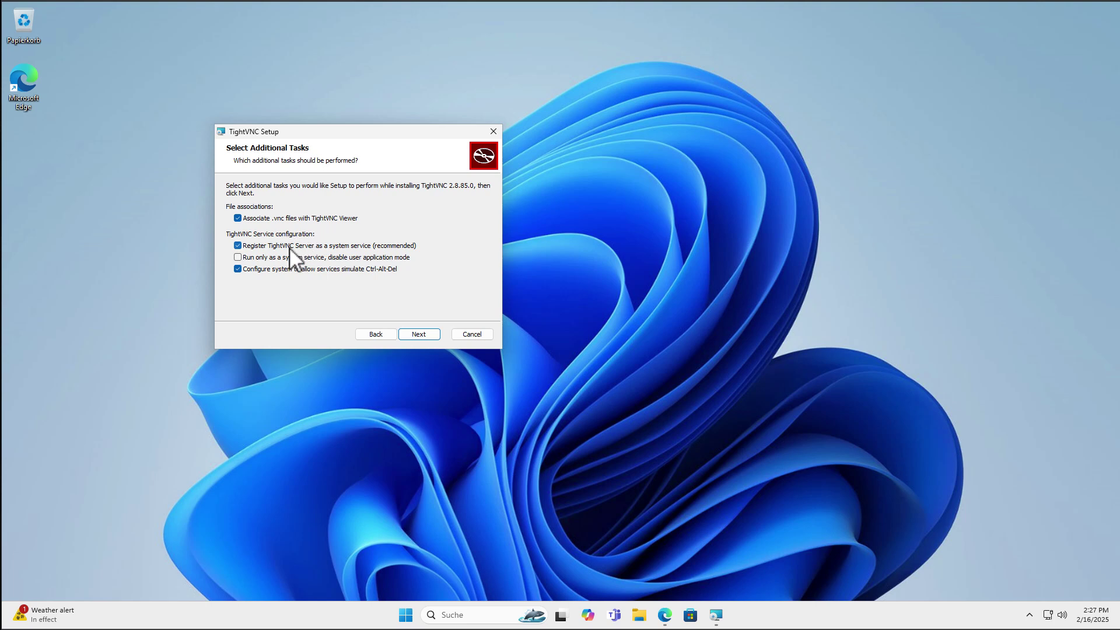
left_click(256, 246)
left_click(421, 330)
left_click(421, 328)
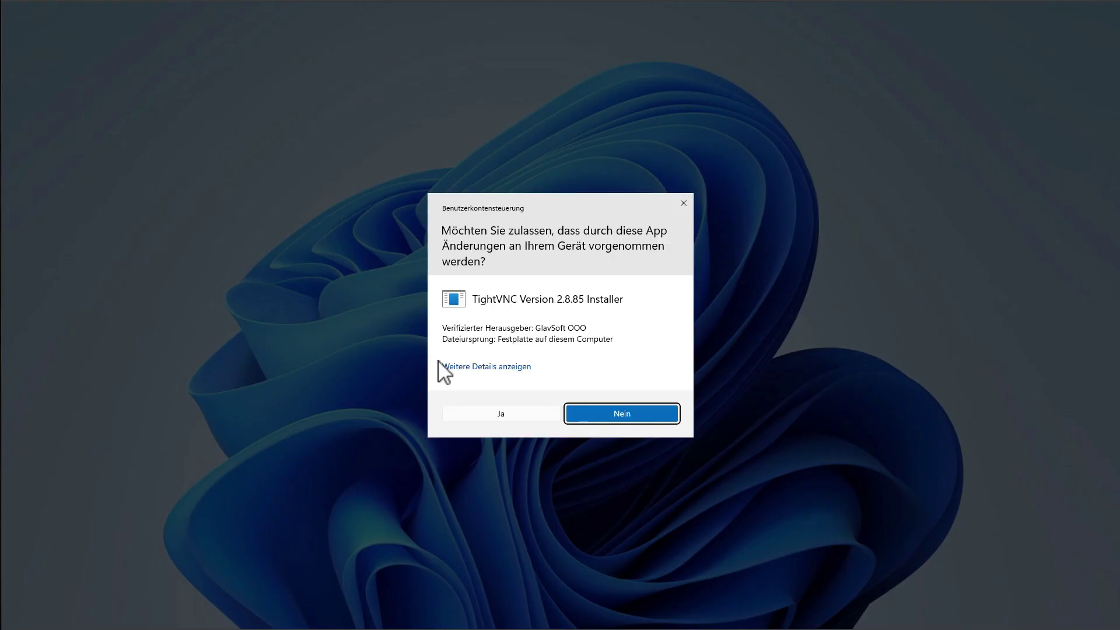
left_click(493, 412)
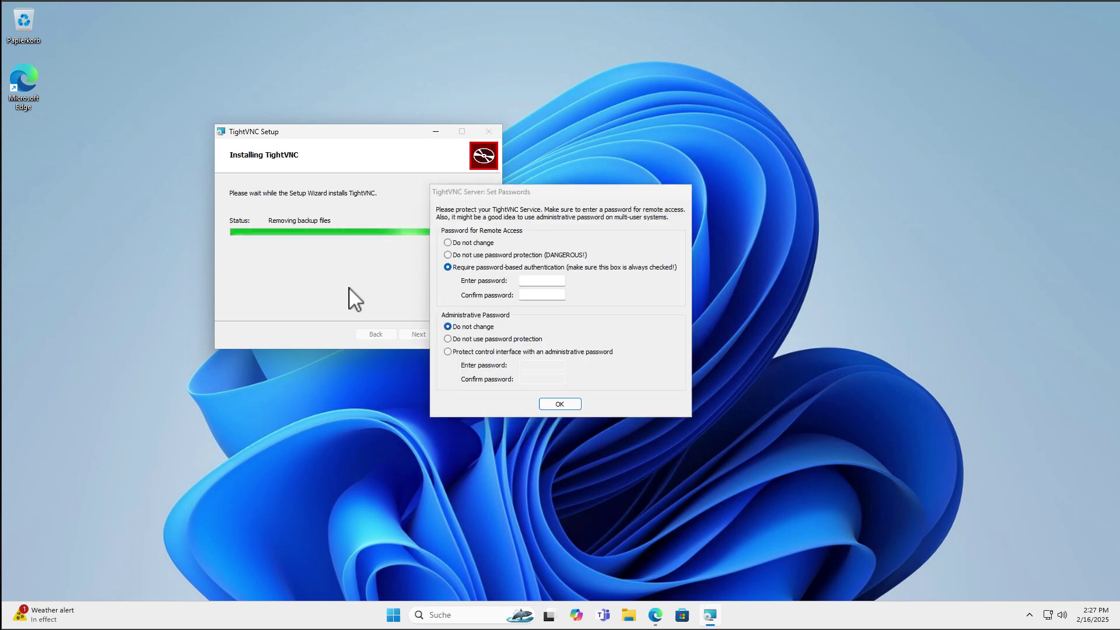
Require password-based authentication with an entered and confirmed password, then finish setup.
left_click_drag(466, 198, 568, 105)
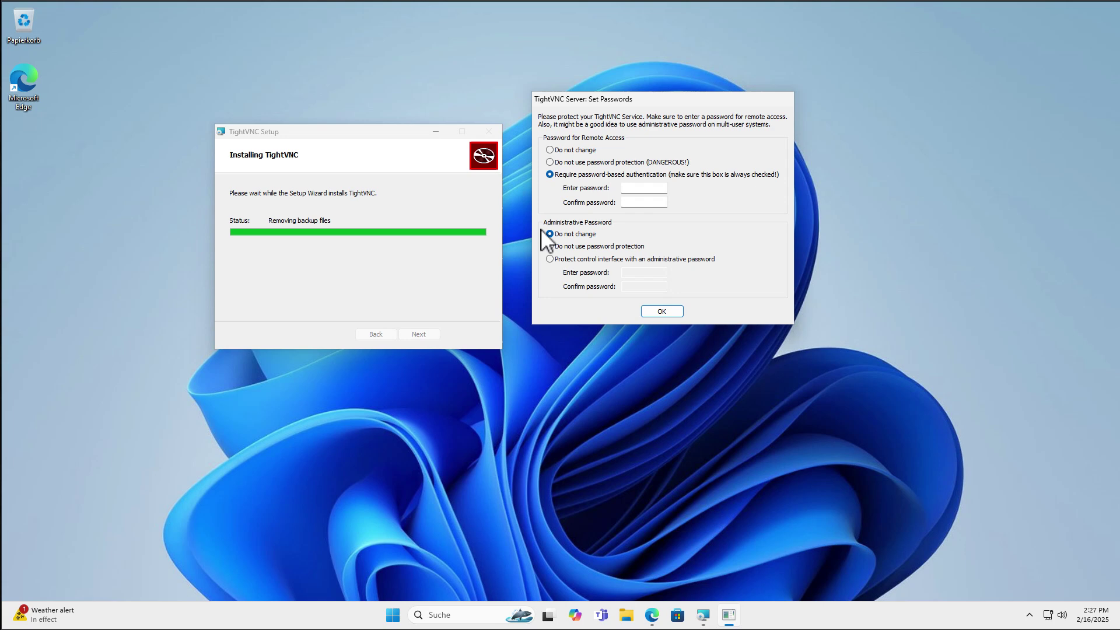
left_click(588, 163)
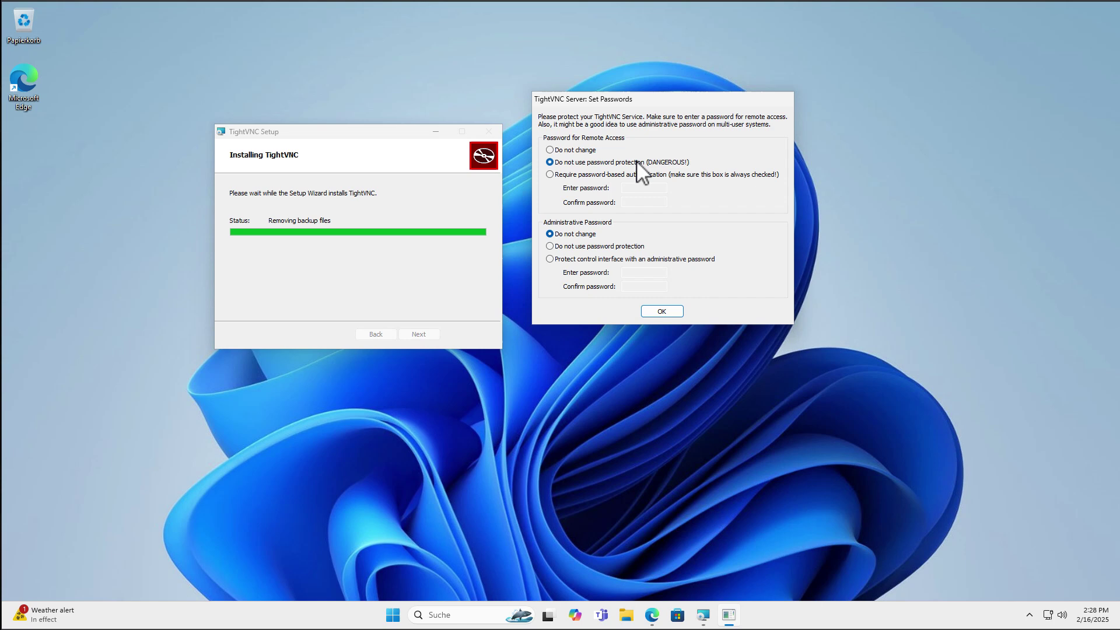
left_click(563, 175)
left_click(650, 187)
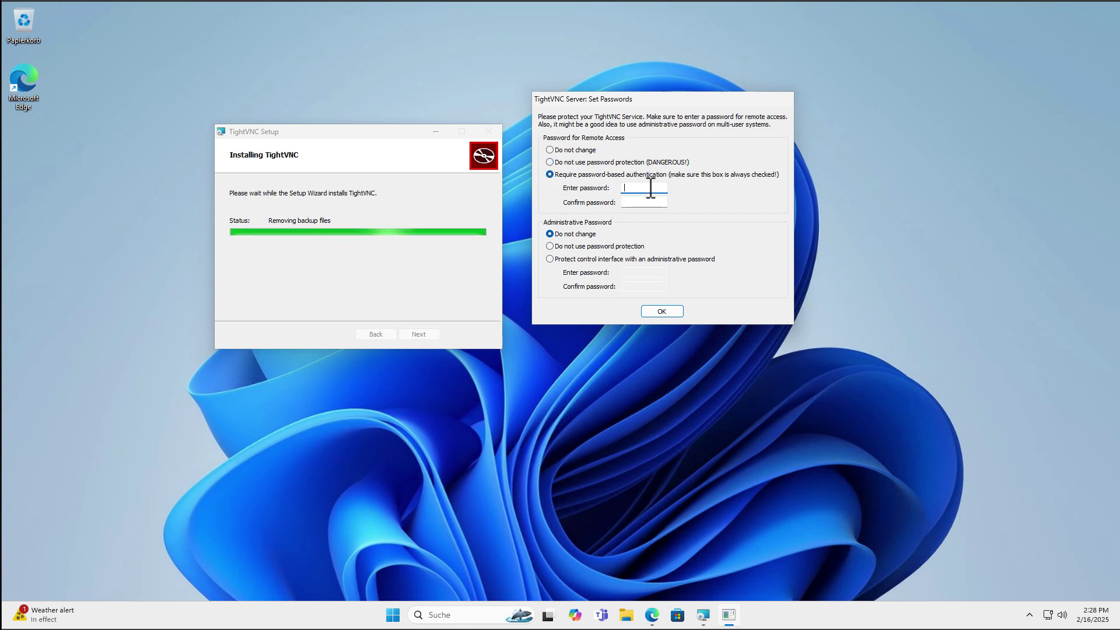
type("********")
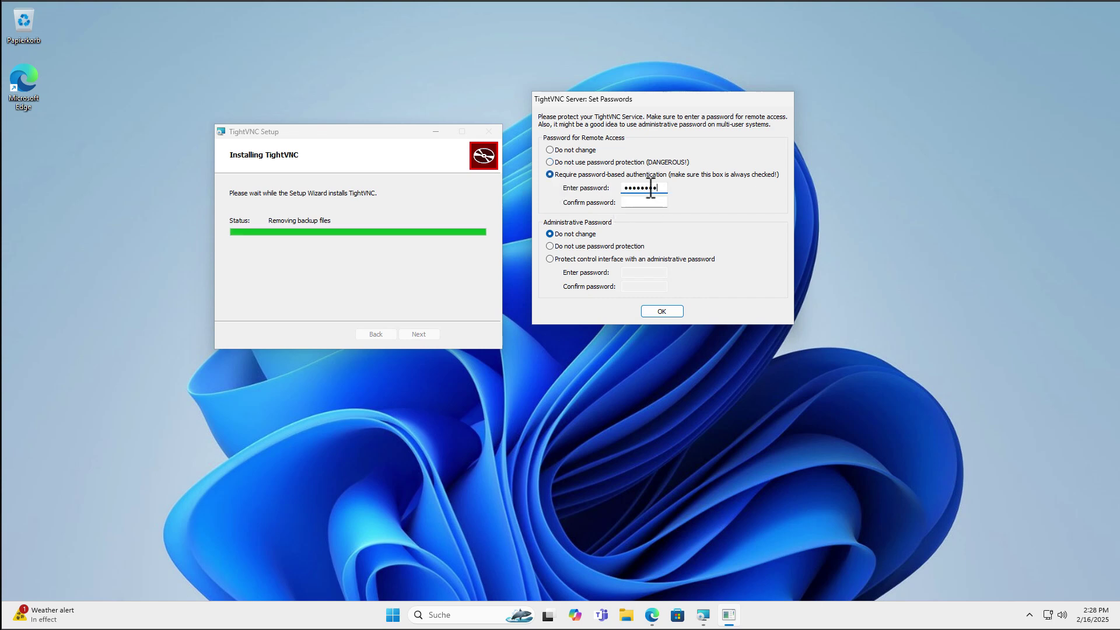
key("Tab")
type("*******")
left_click(654, 311)
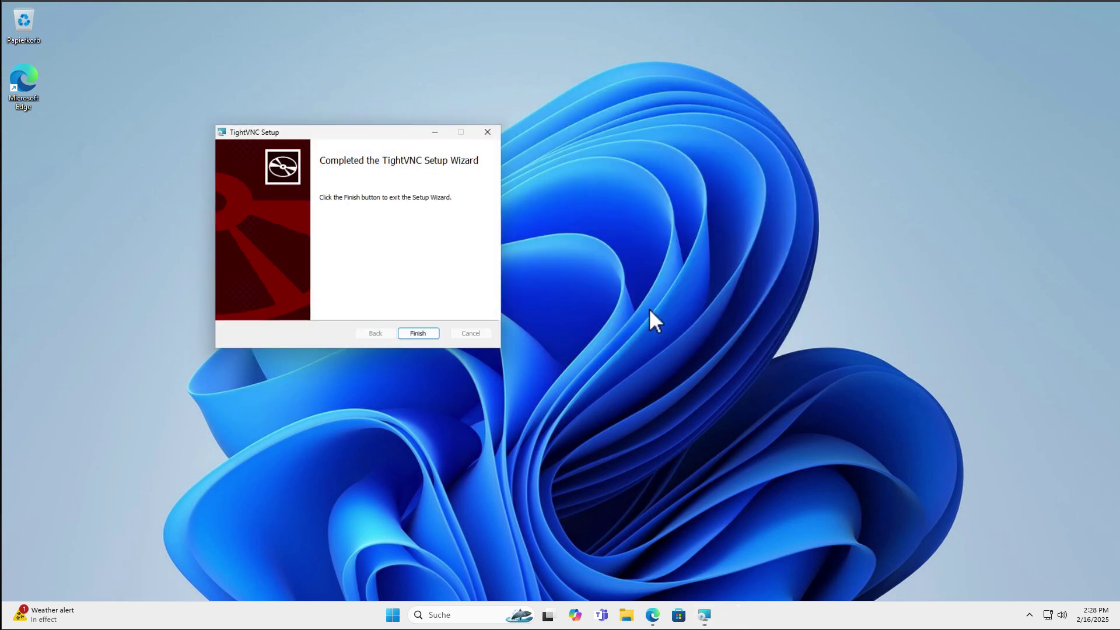
left_click(430, 335)
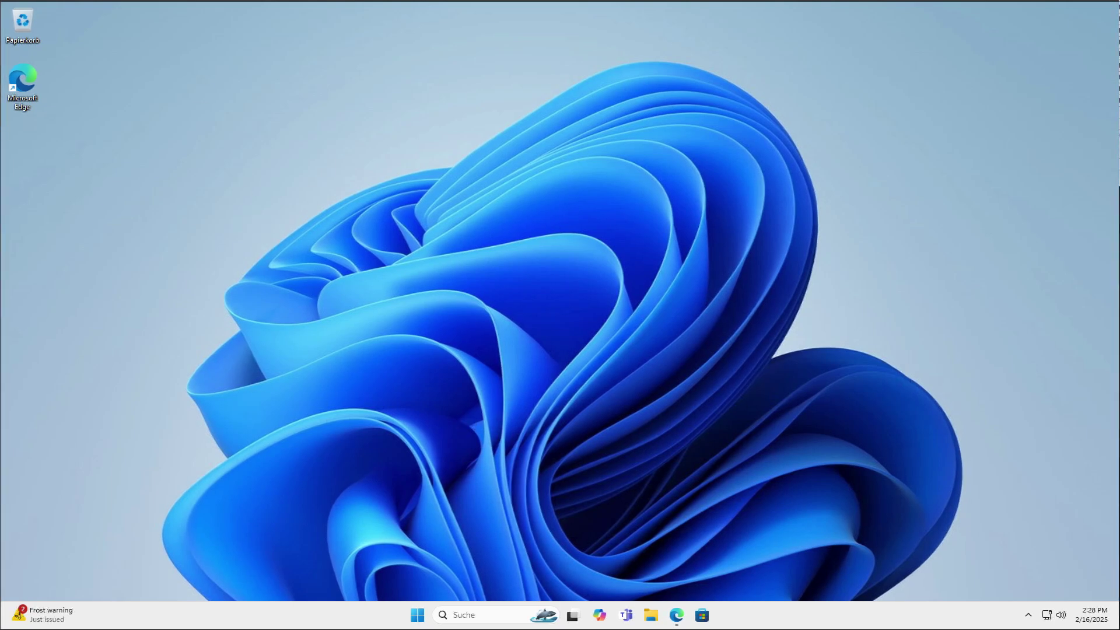
Open Command Prompt and run ipconfig to reveal IPv4 address 192.168.178.81.
left_click(416, 614)
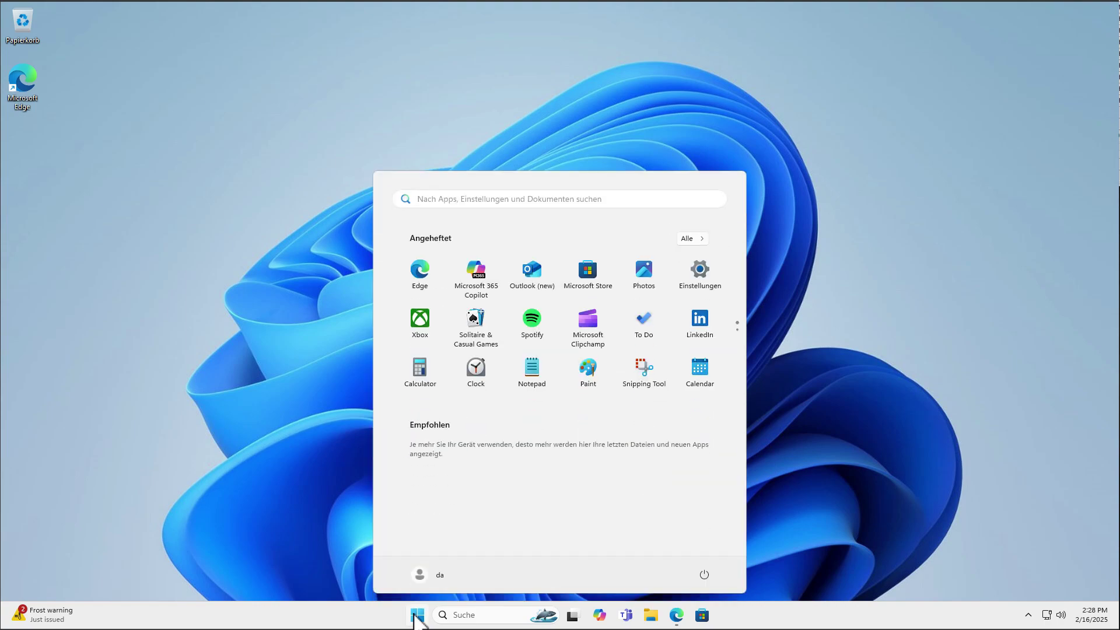
type("cmd")
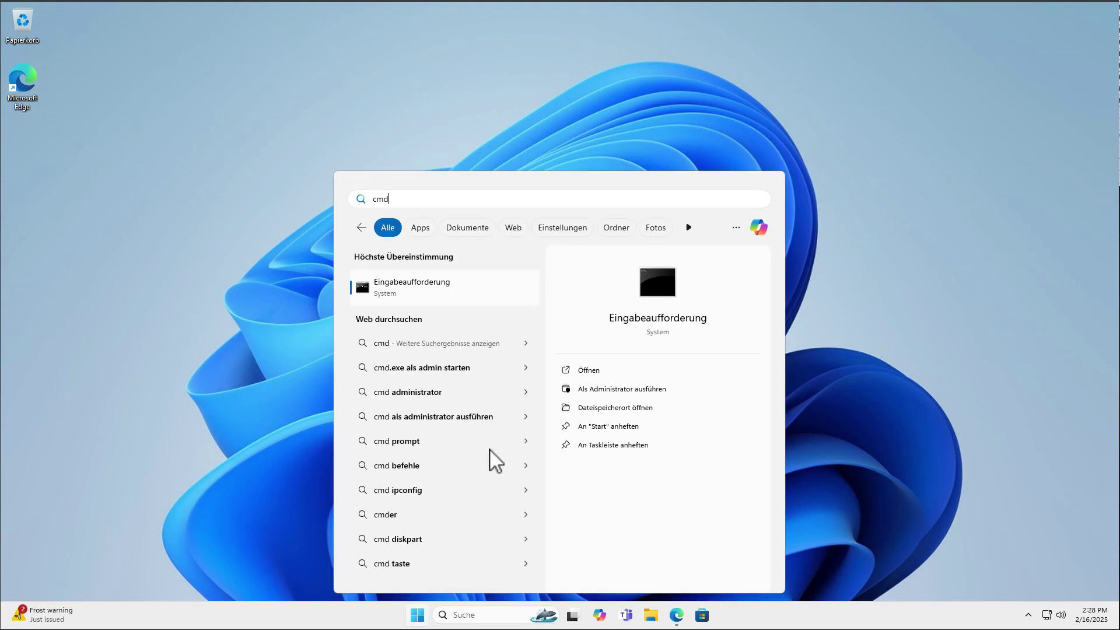
left_click(461, 285)
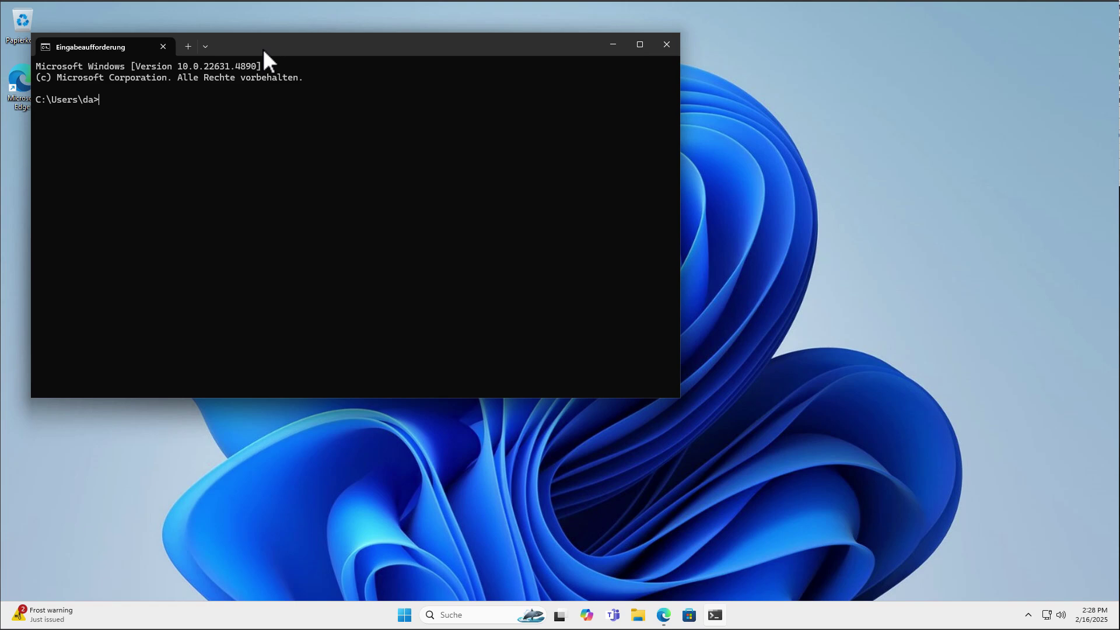
left_click_drag(265, 48, 334, 71)
type("ipcon")
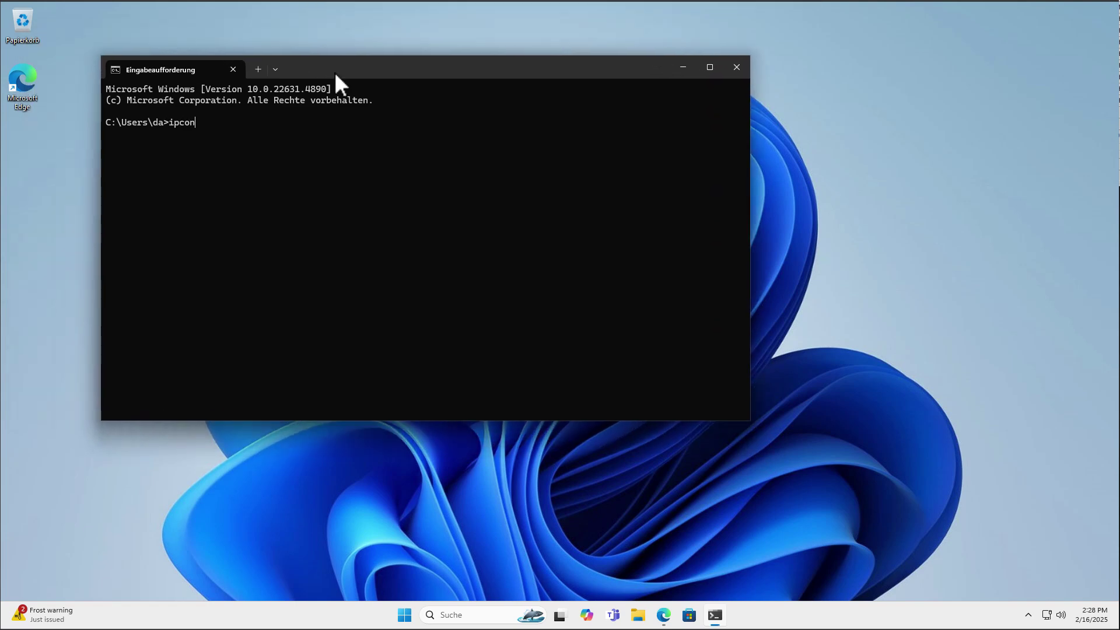
type("fig")
key("Return")
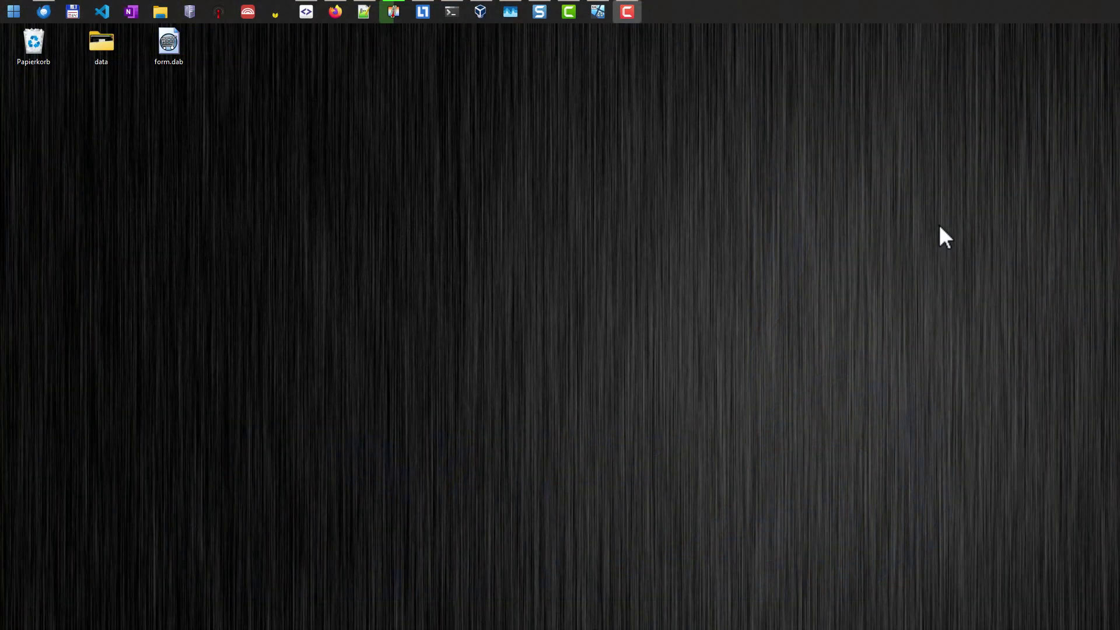
Launch TightVNC Viewer from a Start search for 'tight'.
left_click(5, 12)
type("tight")
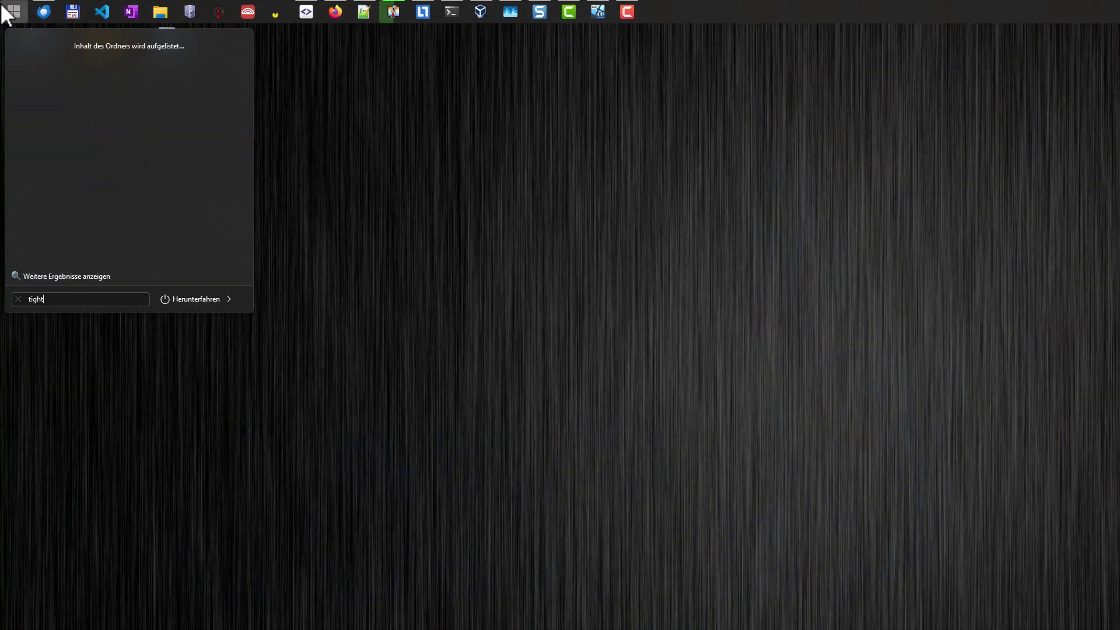
left_click(28, 61)
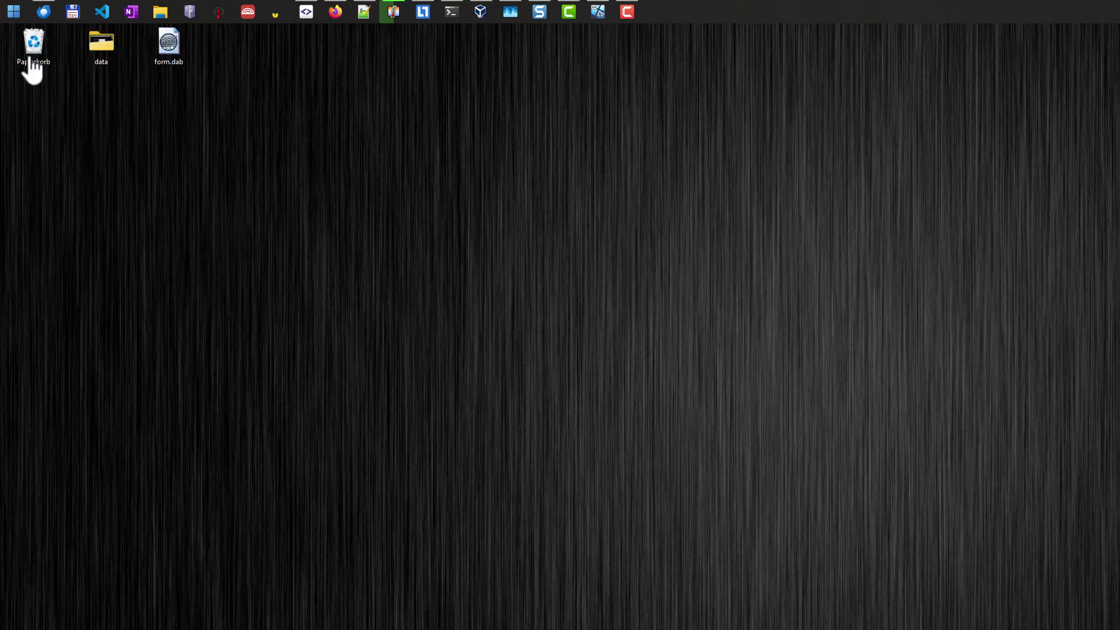
left_click_drag(641, 292, 551, 220)
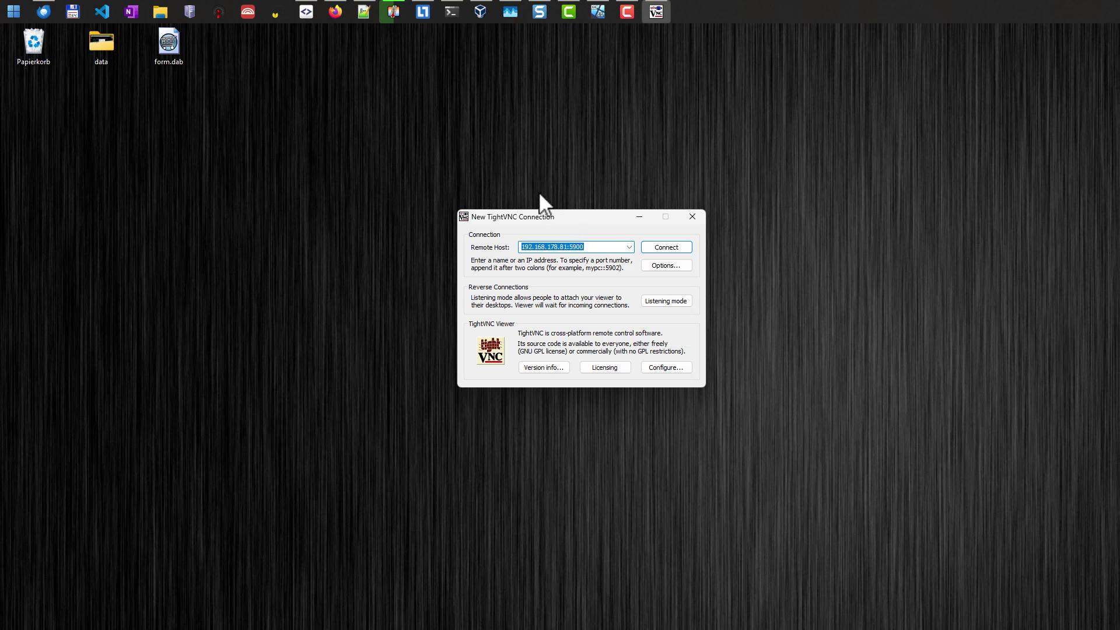
left_click_drag(528, 215, 487, 187)
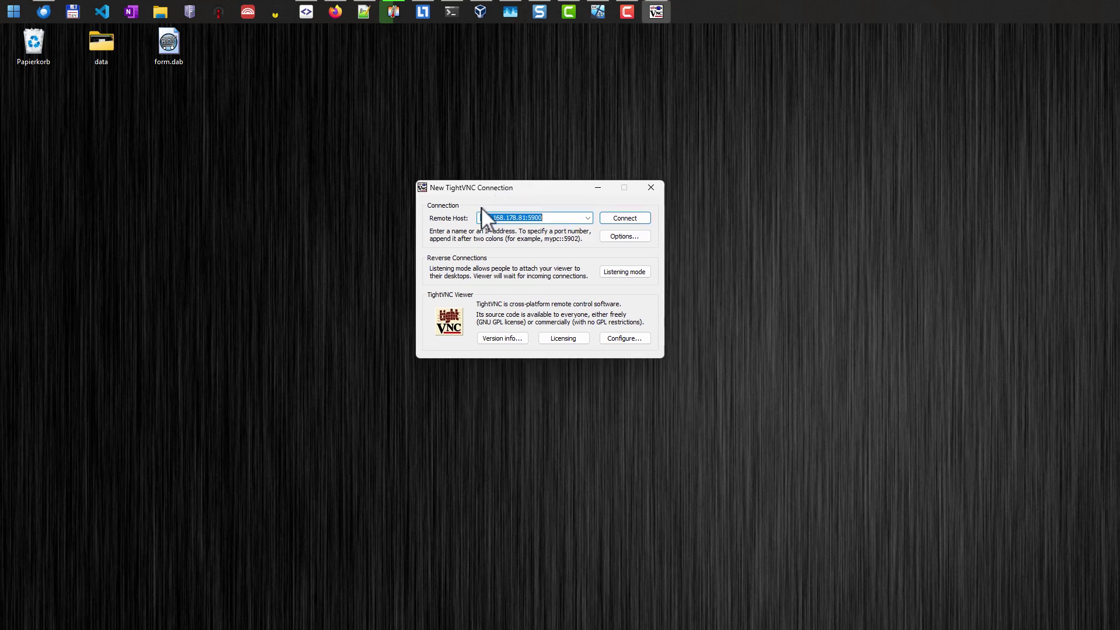
Connect to remote host 192.168.178.81:5900 and bring up the password prompt.
left_click(515, 217)
left_click(635, 220)
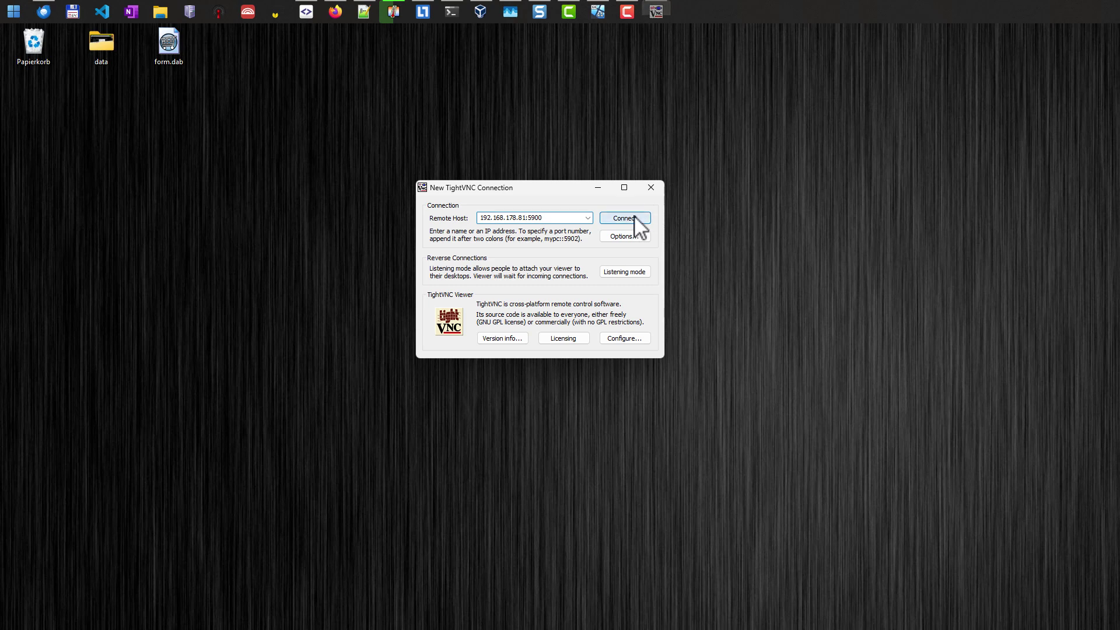
left_click_drag(693, 389, 466, 193)
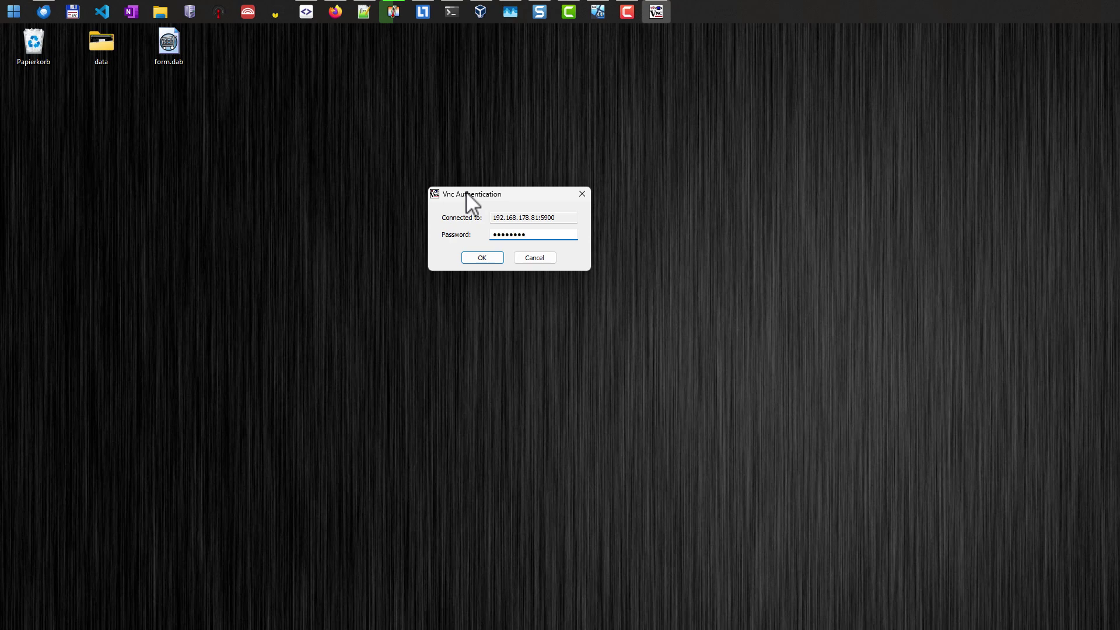
Log in to windows11home and arrange the viewer and remote Command Prompt windows.
left_click(475, 262)
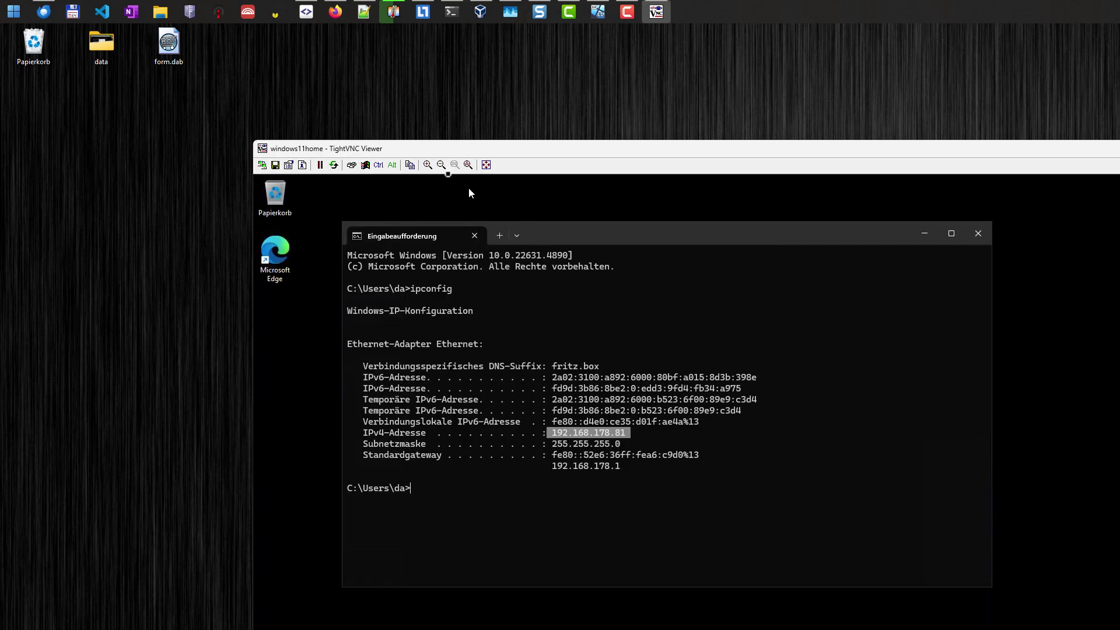
left_click_drag(432, 154, 219, 42)
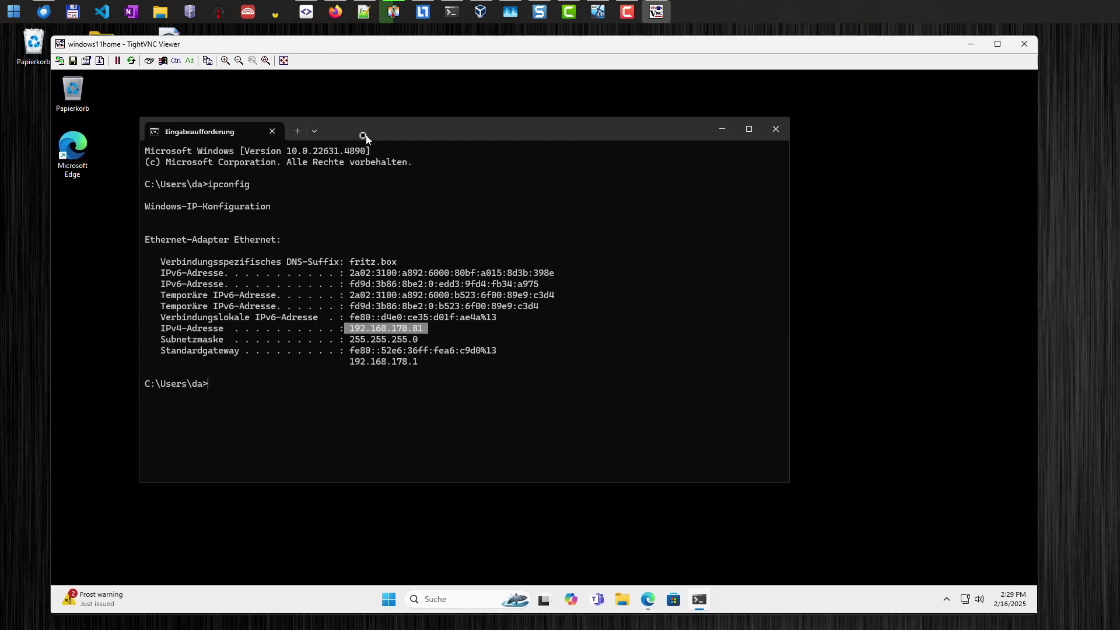
left_click_drag(368, 136, 367, 144)
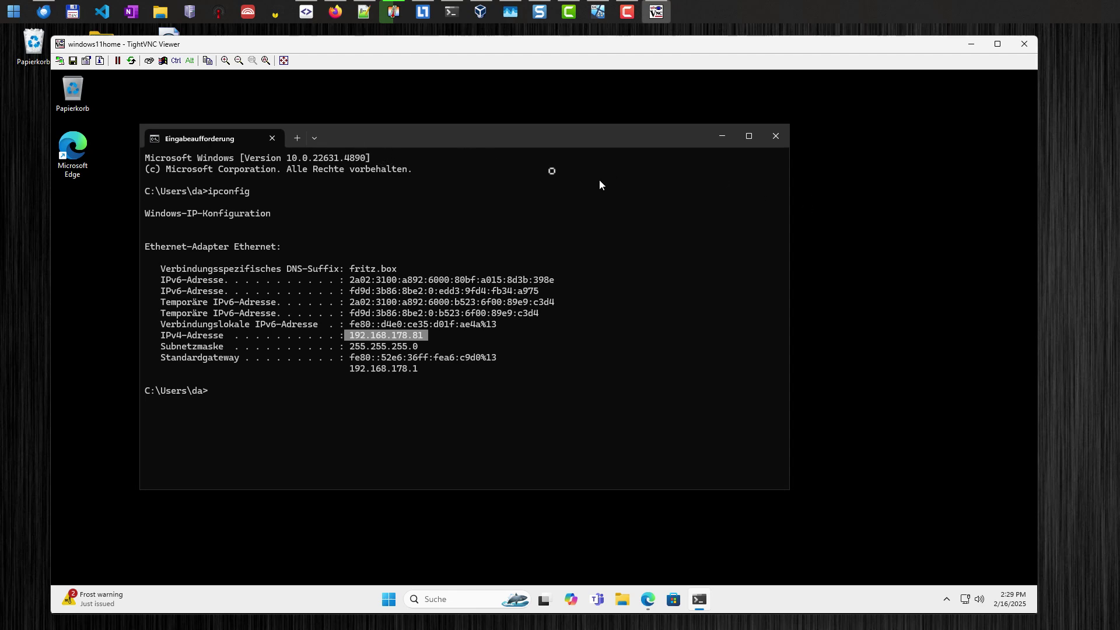
left_click_drag(350, 139, 367, 165)
left_click(388, 599)
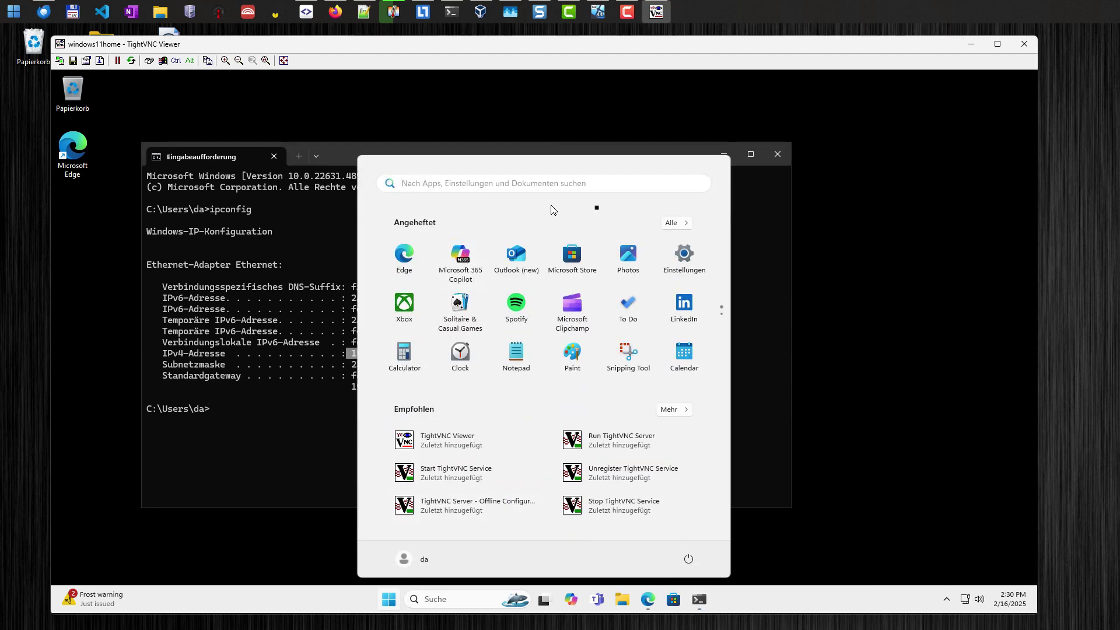
left_click(779, 292)
left_click_drag(527, 157, 505, 128)
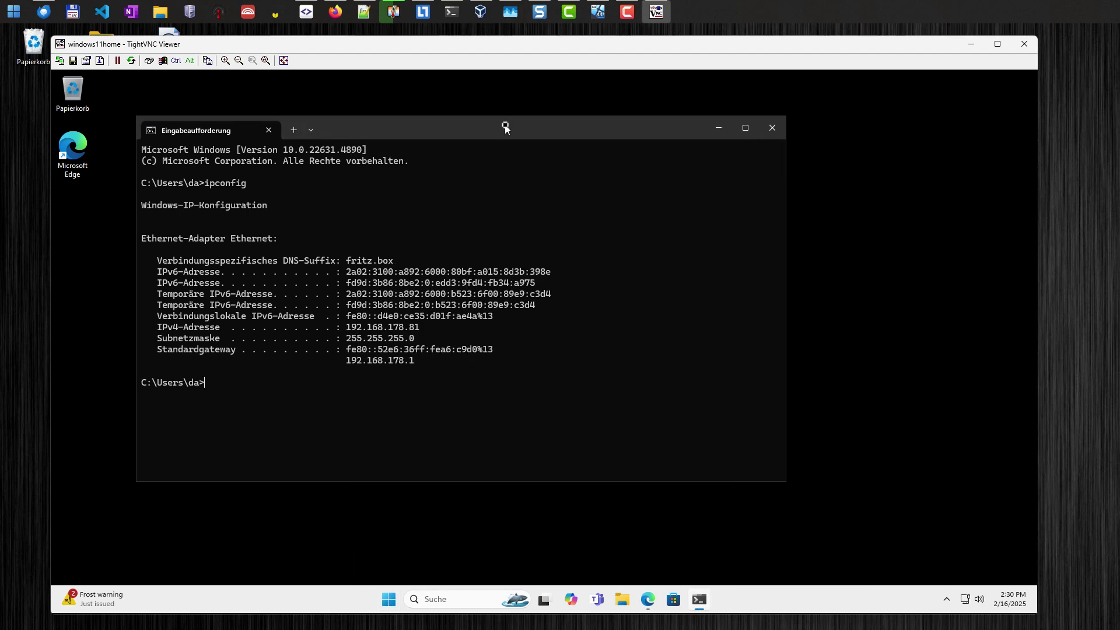
left_click(389, 601)
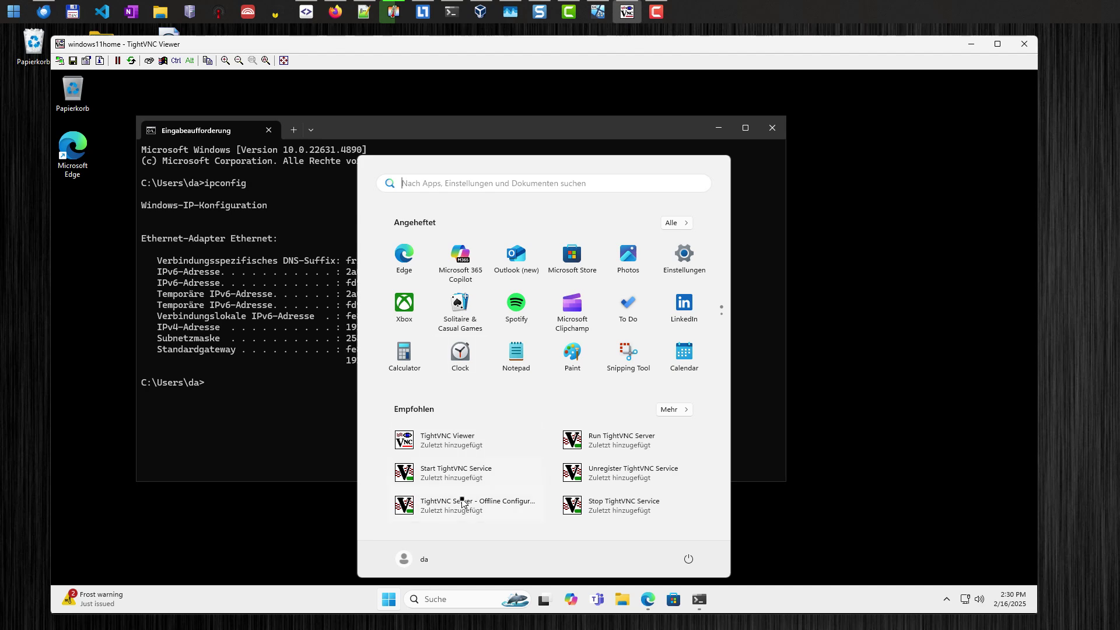
left_click(496, 510)
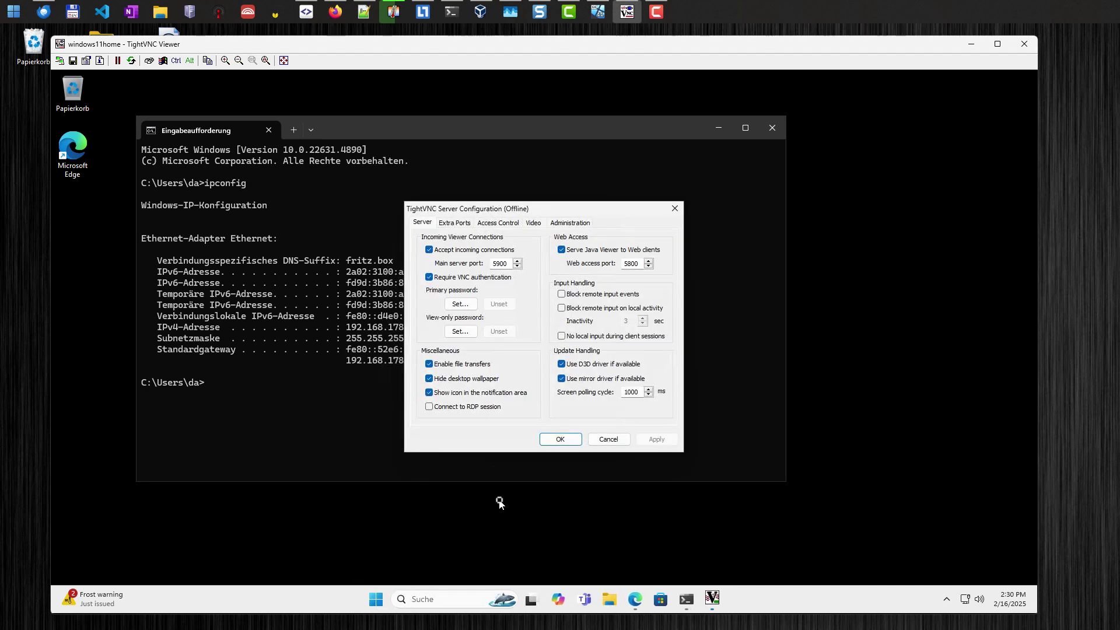
left_click_drag(490, 211, 491, 165)
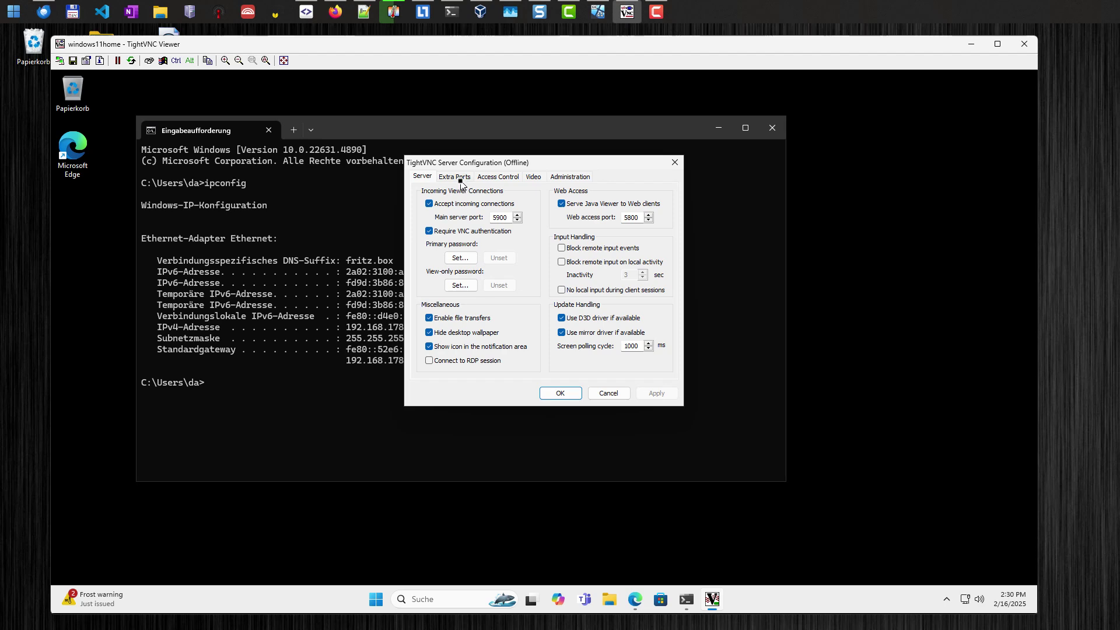
left_click(480, 177)
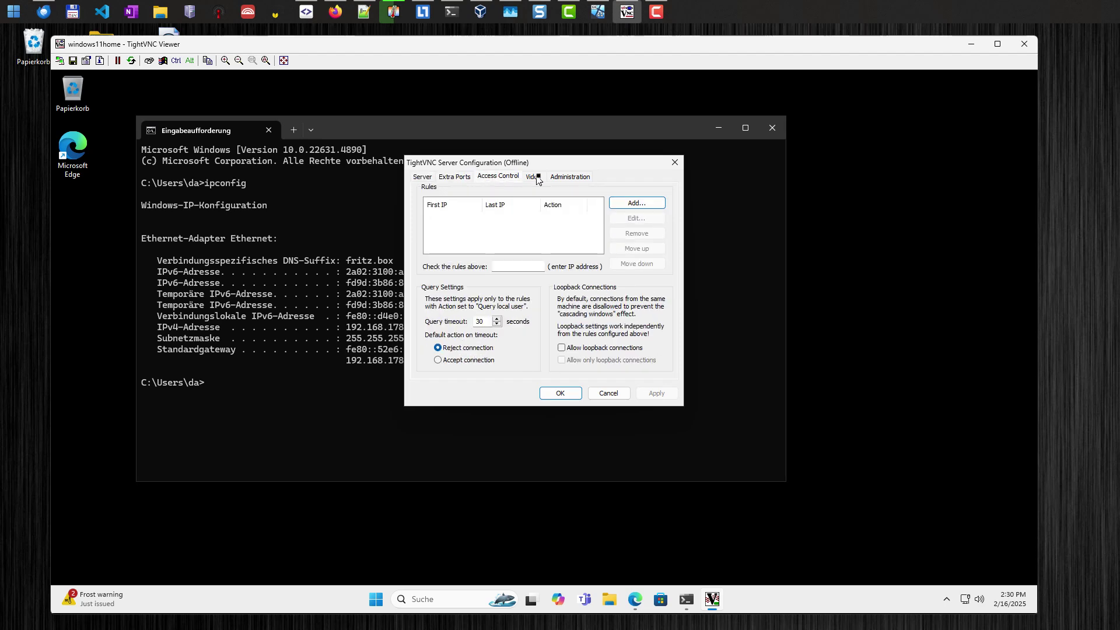
left_click(567, 177)
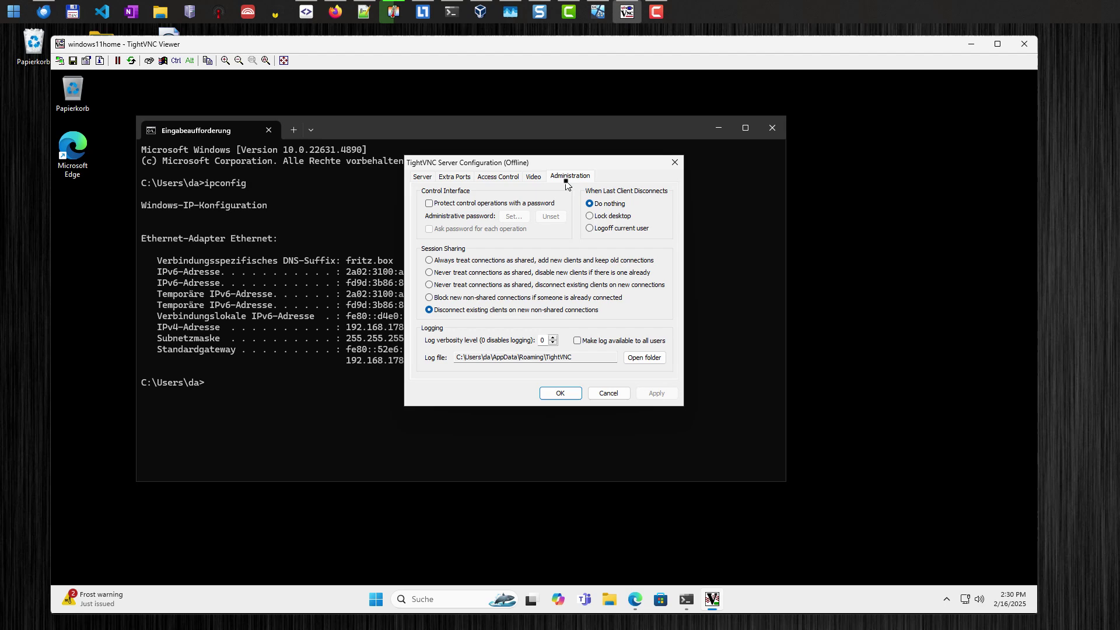
left_click(421, 176)
left_click(559, 395)
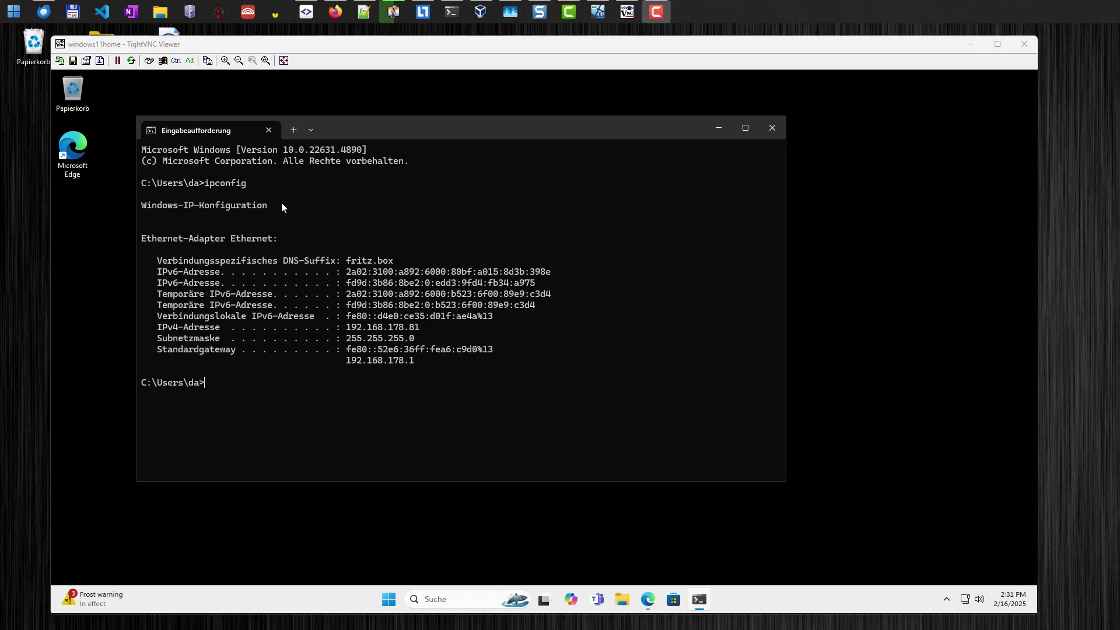
left_click_drag(425, 130, 420, 122)
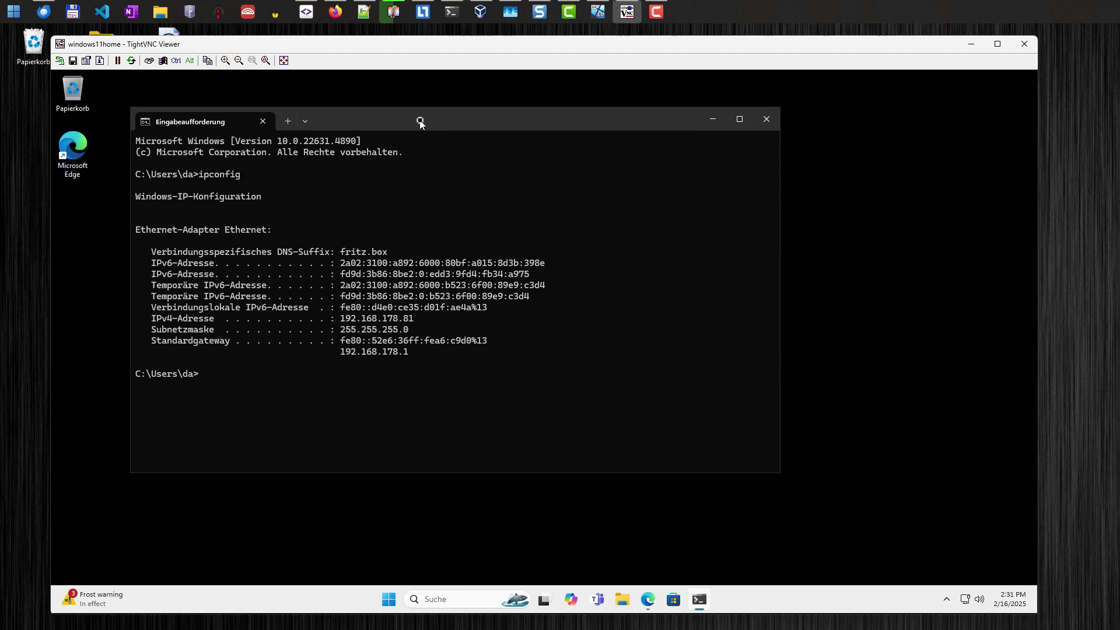
left_click_drag(408, 124, 423, 150)
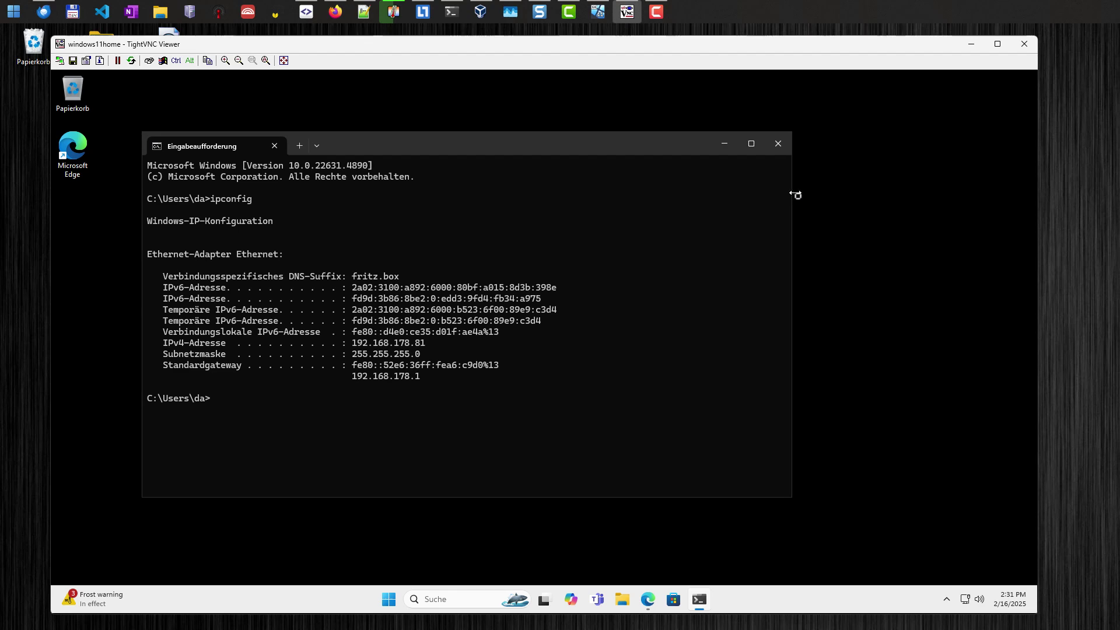
Change the remote display resolution from 1691 × 931 to 1280 × 720 and keep it.
right_click(821, 265)
left_click(862, 315)
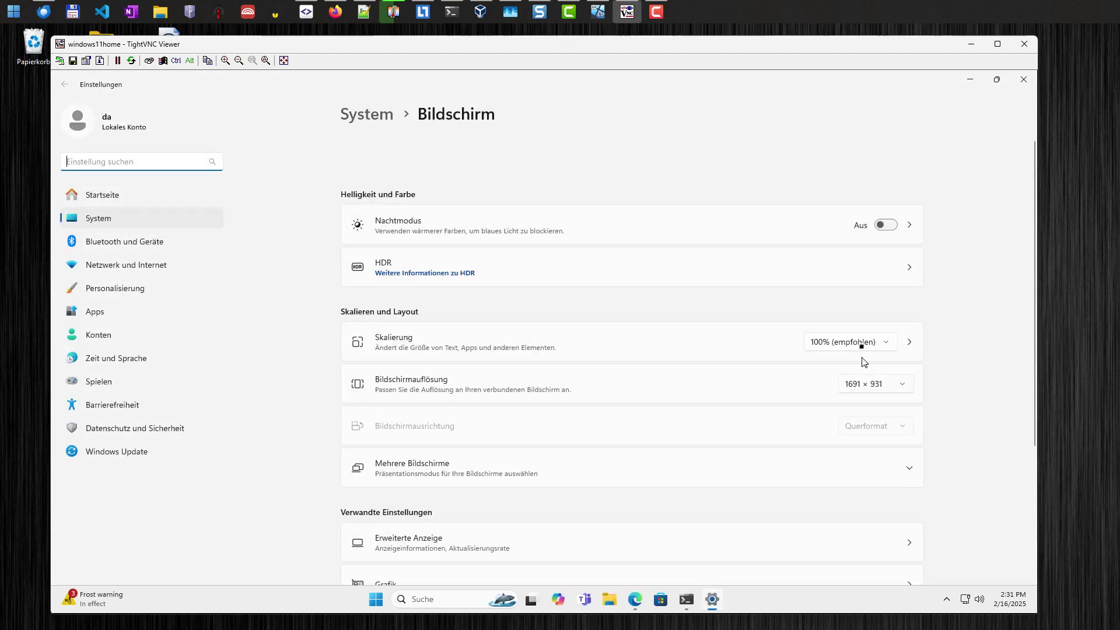
left_click(862, 384)
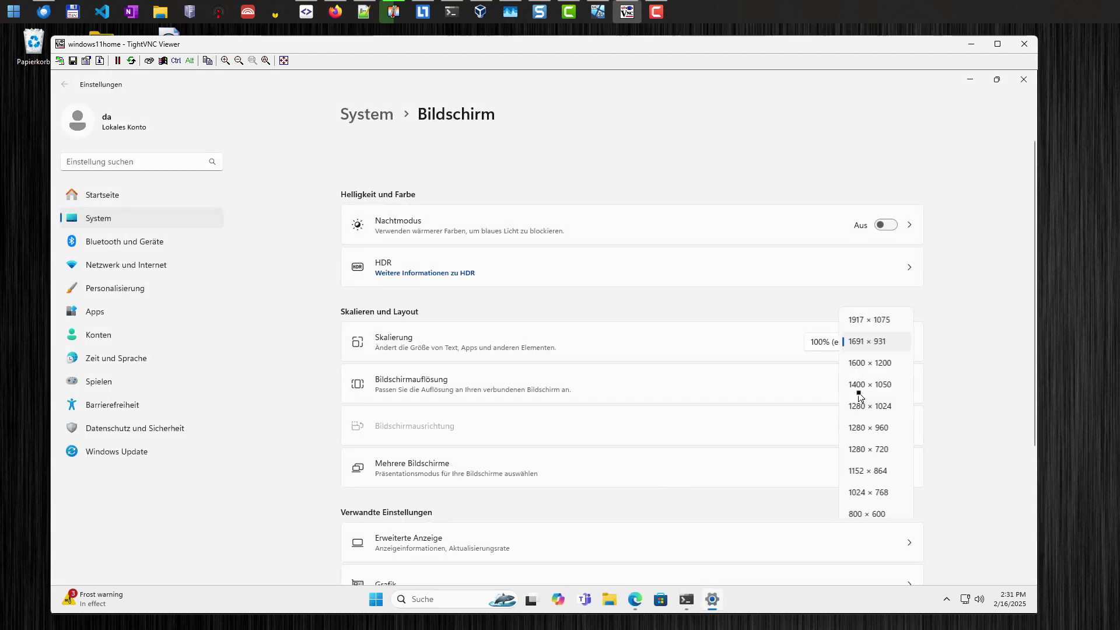
left_click(854, 449)
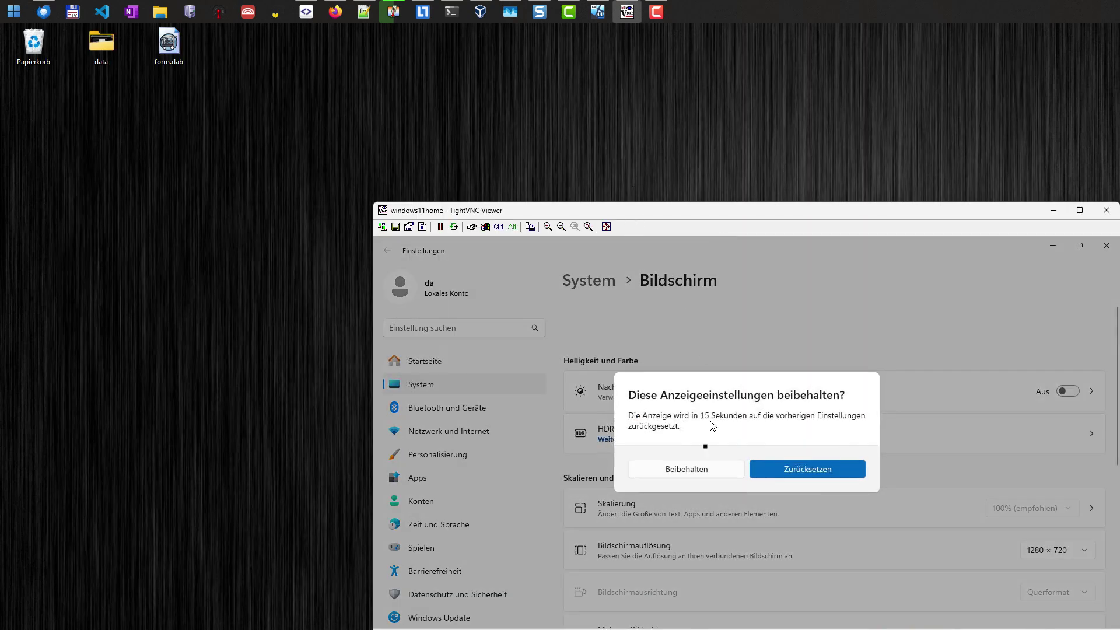
left_click(696, 468)
left_click_drag(629, 209, 441, 100)
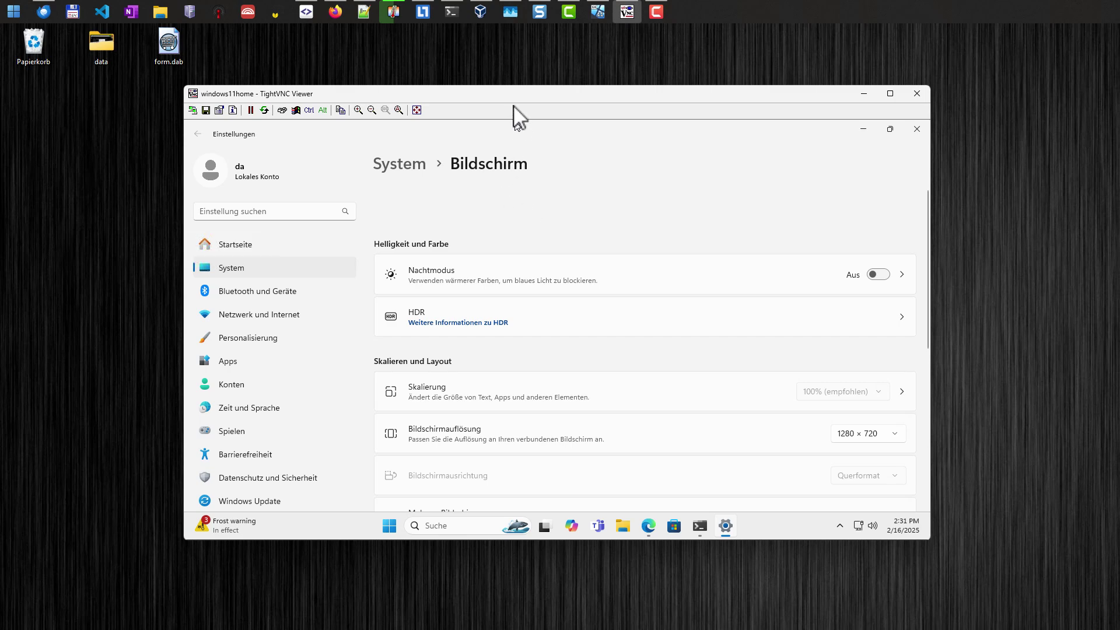
left_click_drag(513, 94, 440, 85)
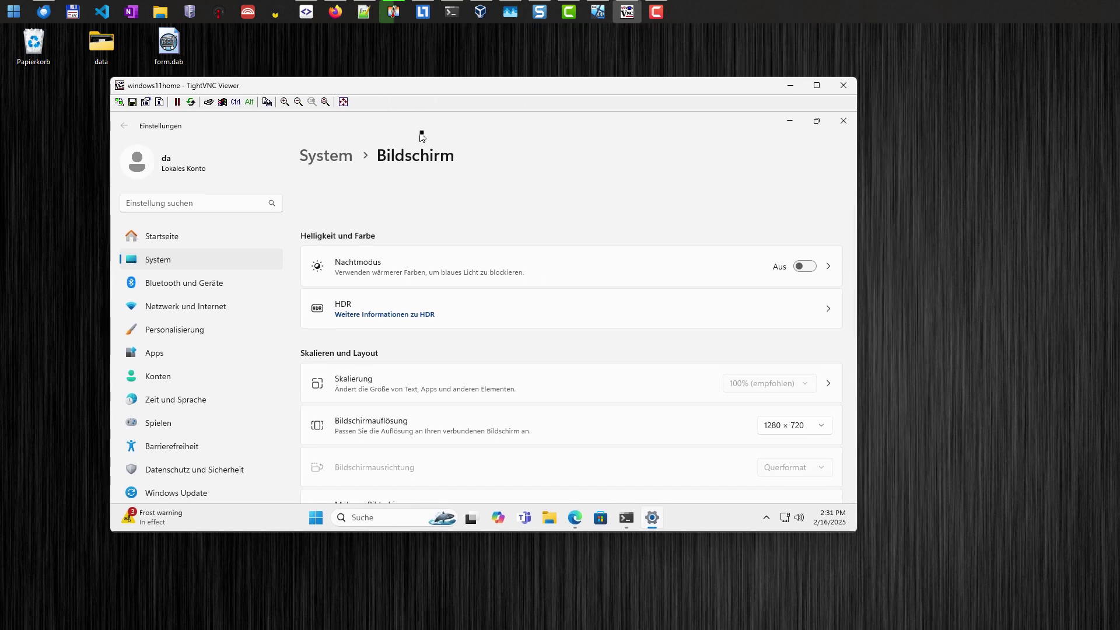